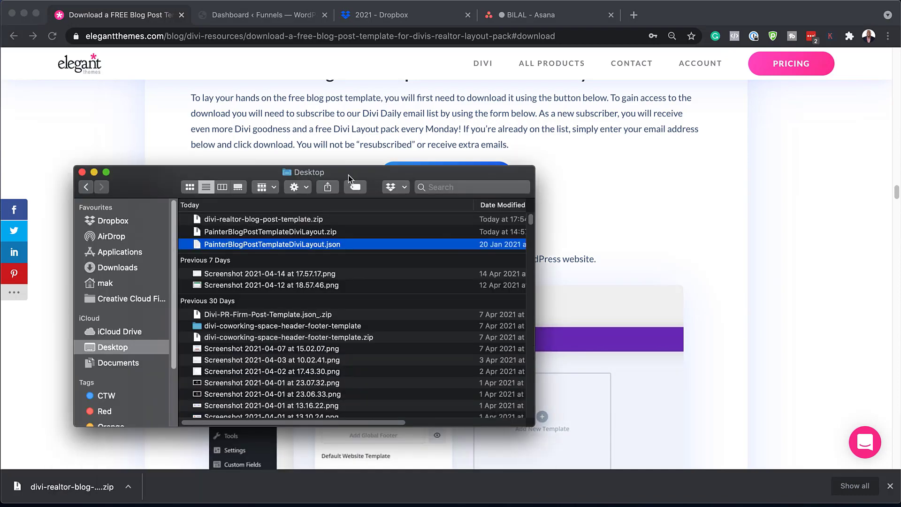
Extract divi-realtor-blog-post-template.zip on the Desktop and open the extracted folder containing the JSON file.
left_click(332, 222)
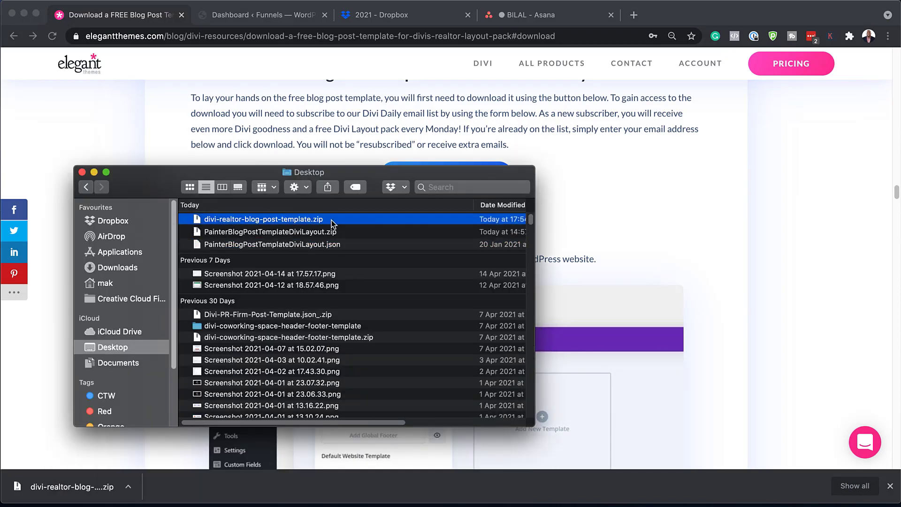
double_click(199, 219)
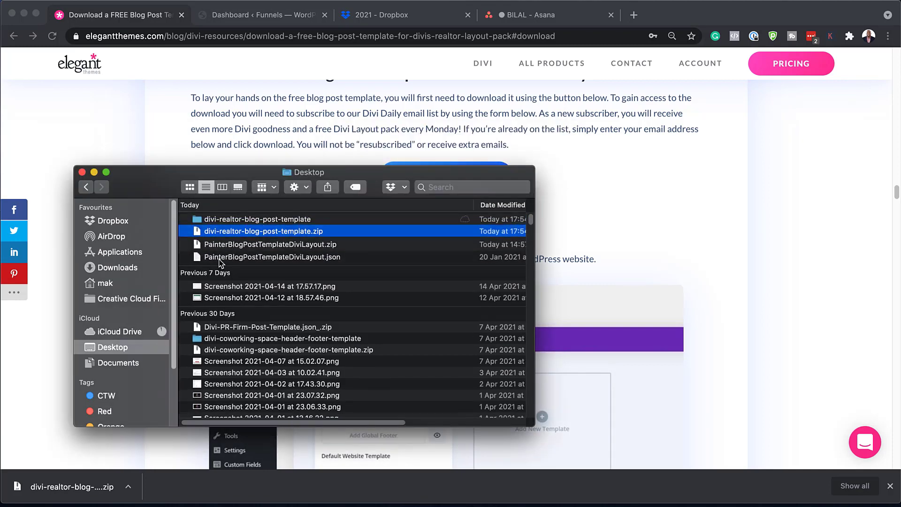
double_click(199, 219)
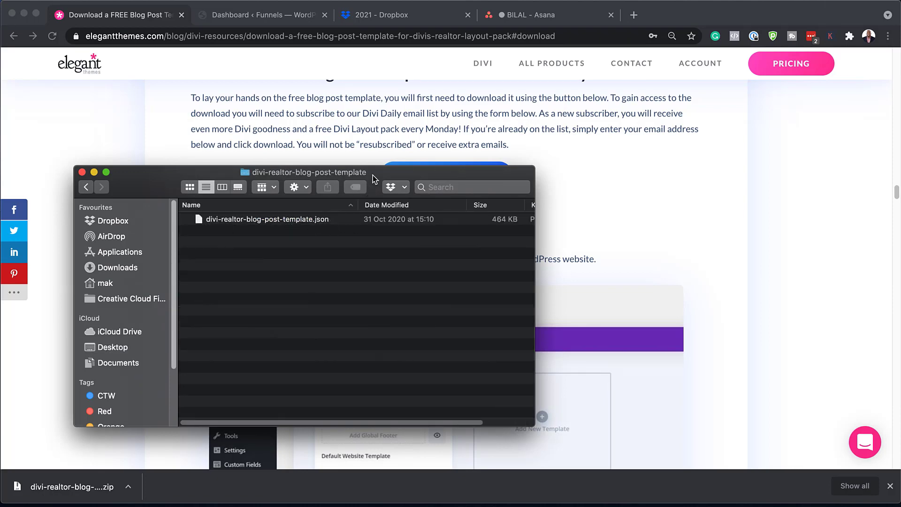
left_click_drag(373, 175, 506, 195)
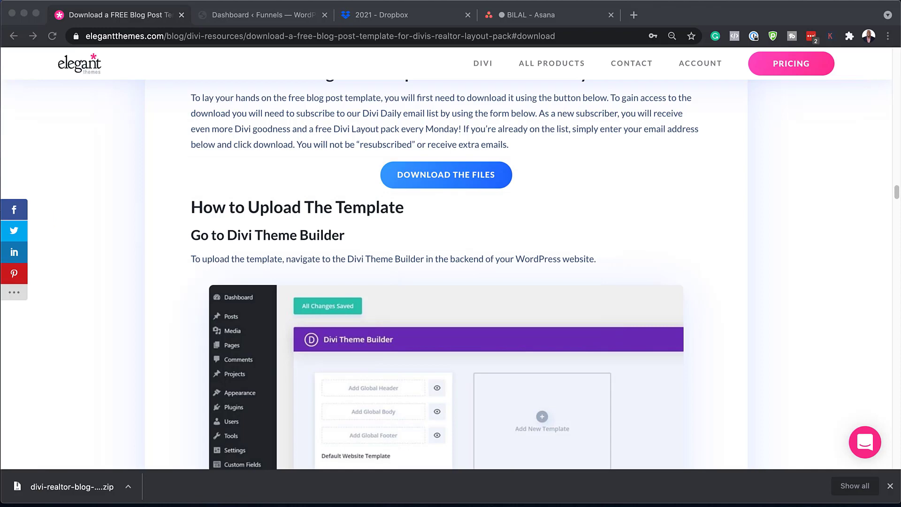
Switch to the WordPress dashboard of the Funnels site, dismiss the downloads bar and open the Divi Theme Builder.
left_click(243, 19)
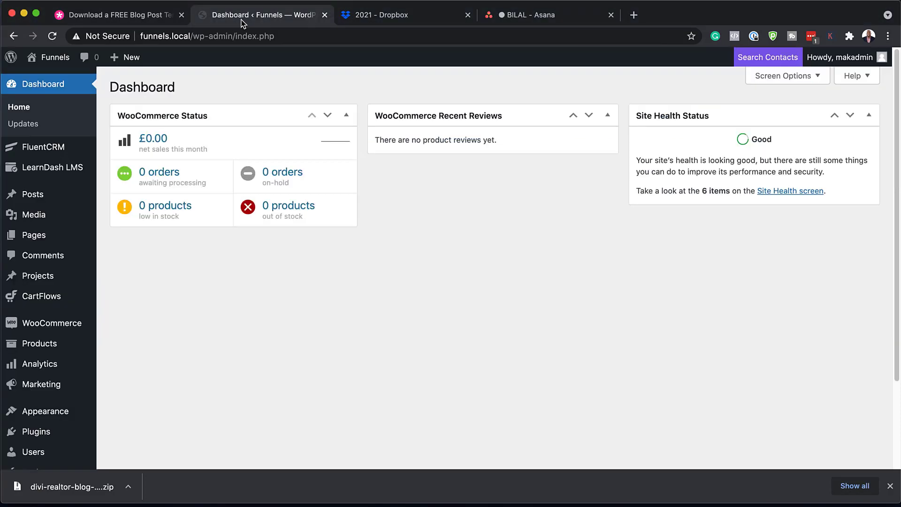
left_click(891, 487)
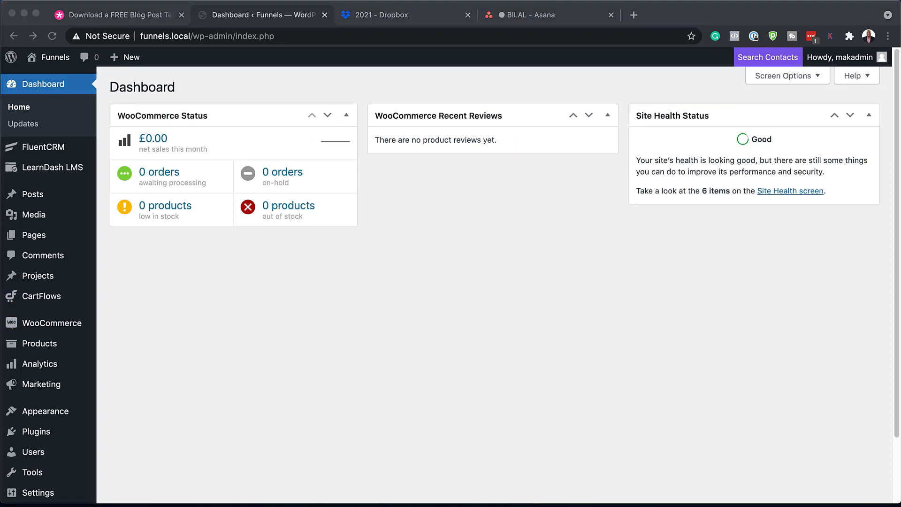
left_click(113, 404)
scroll(112, 404, "down", 3)
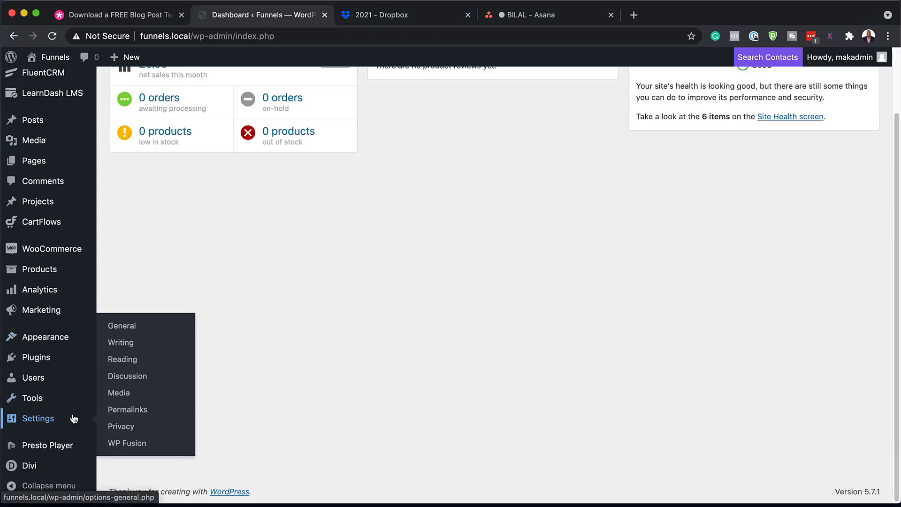
mouse_move(30, 466)
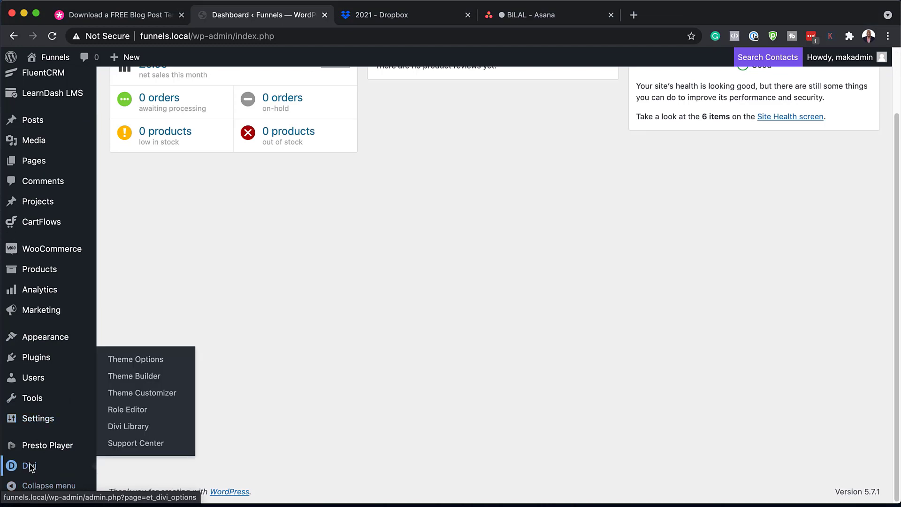
left_click(151, 376)
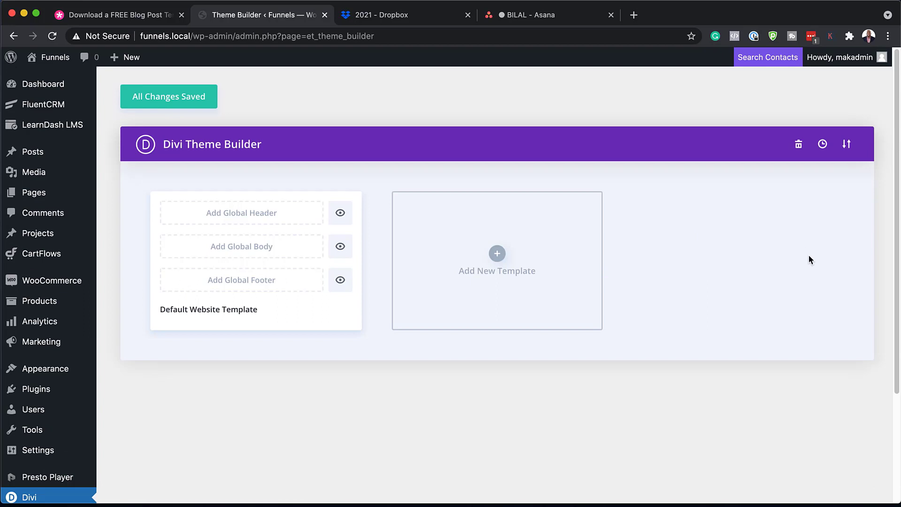
Import divi-realtor-blog-post-template.json into the Theme Builder, keeping the default import options.
left_click(847, 144)
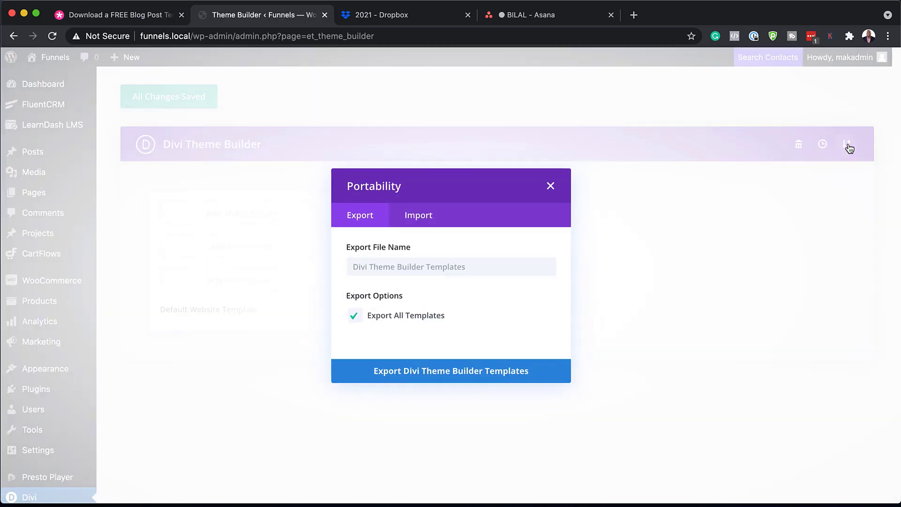
left_click(420, 217)
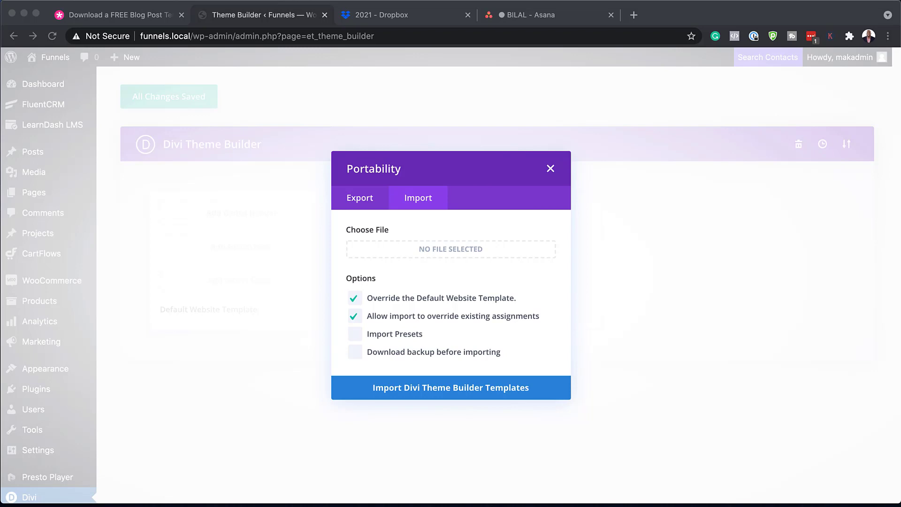
left_click_drag(0, 237, 92, 334)
left_click_drag(138, 374, 424, 253)
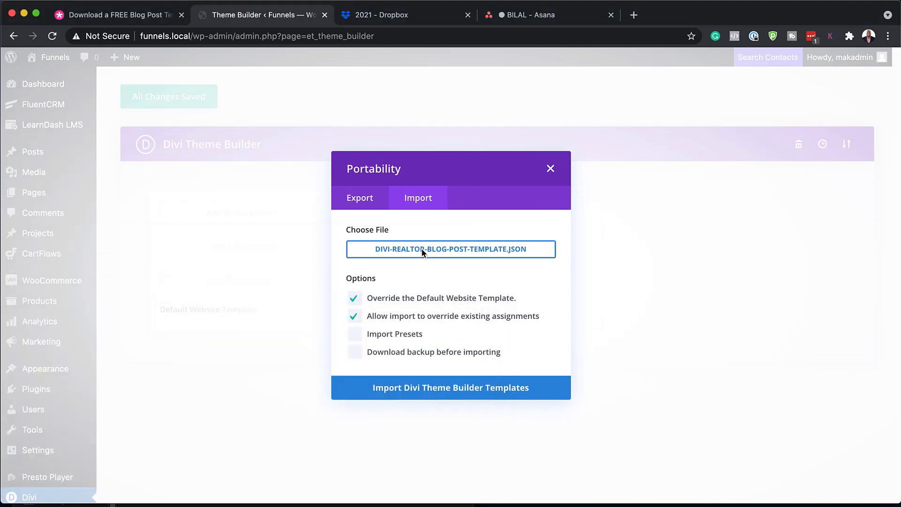
left_click(440, 390)
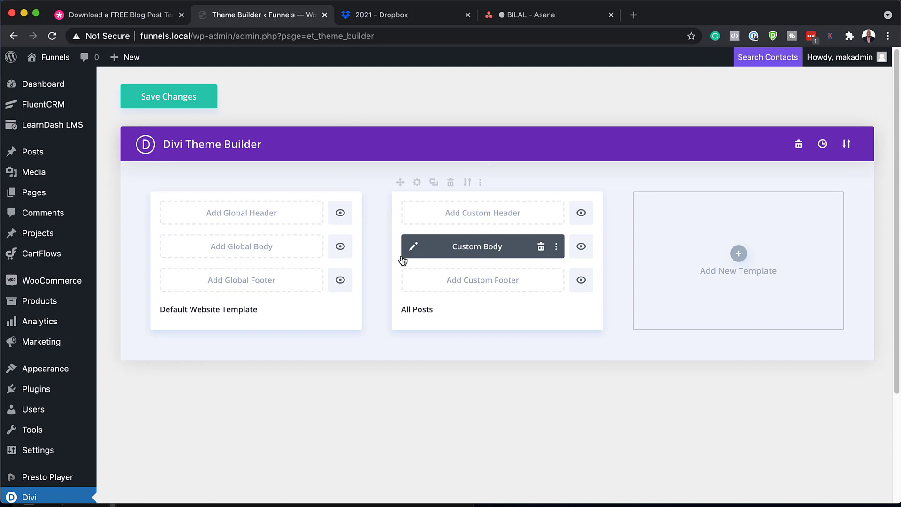
Open the posts list in a separate tab, view the Hello world! post and examine its layout down to the comment form.
mouse_move(66, 152)
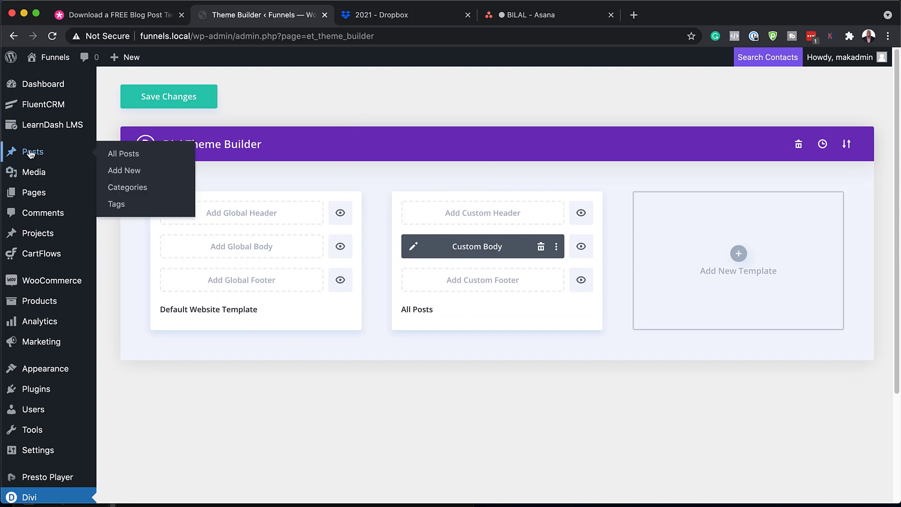
left_click(121, 159, "super")
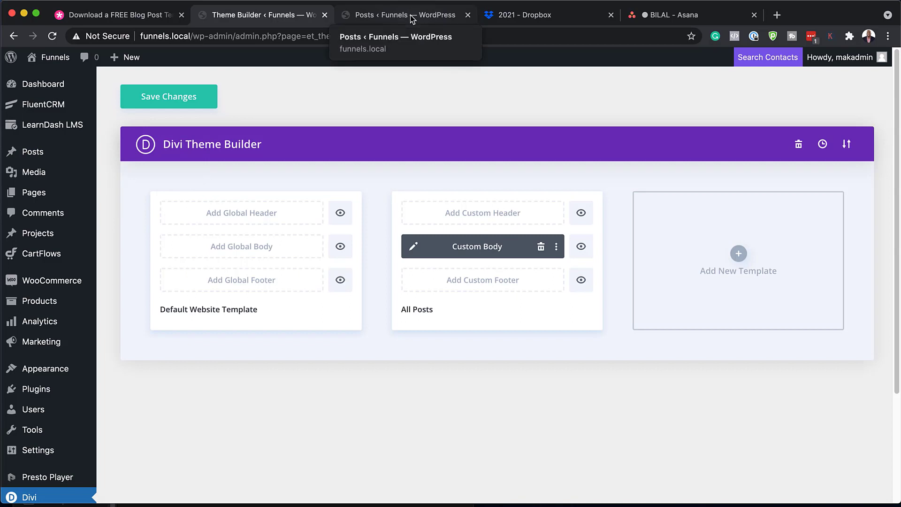
left_click(410, 15)
mouse_move(162, 189)
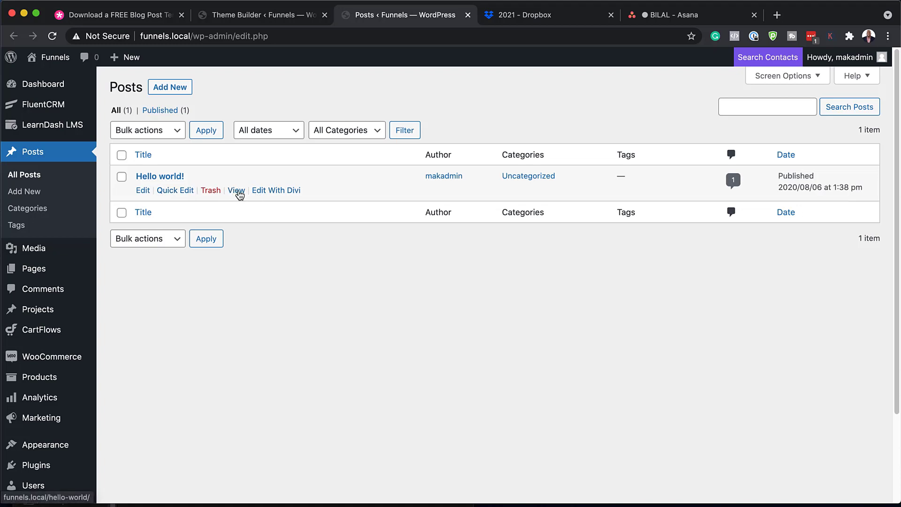
left_click(238, 191)
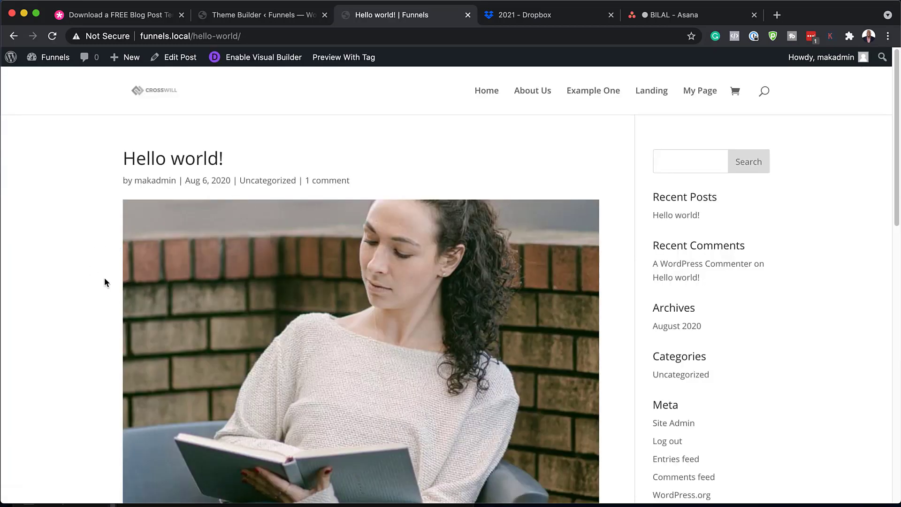
scroll(120, 275, "down", 15)
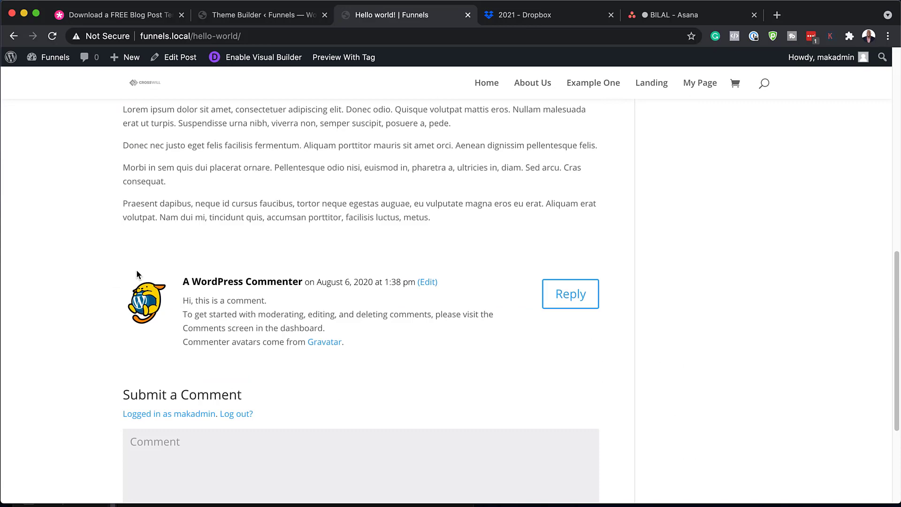
scroll(137, 271, "up", 8)
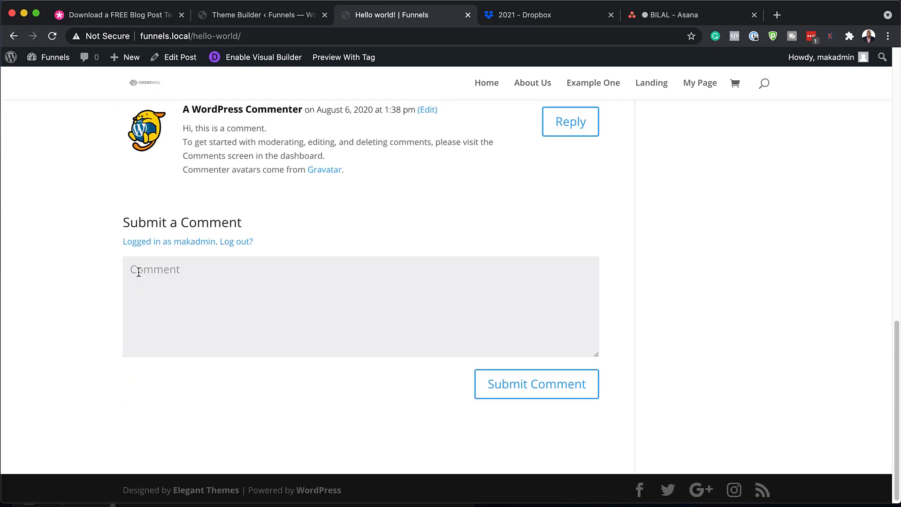
scroll(139, 272, "up", 6)
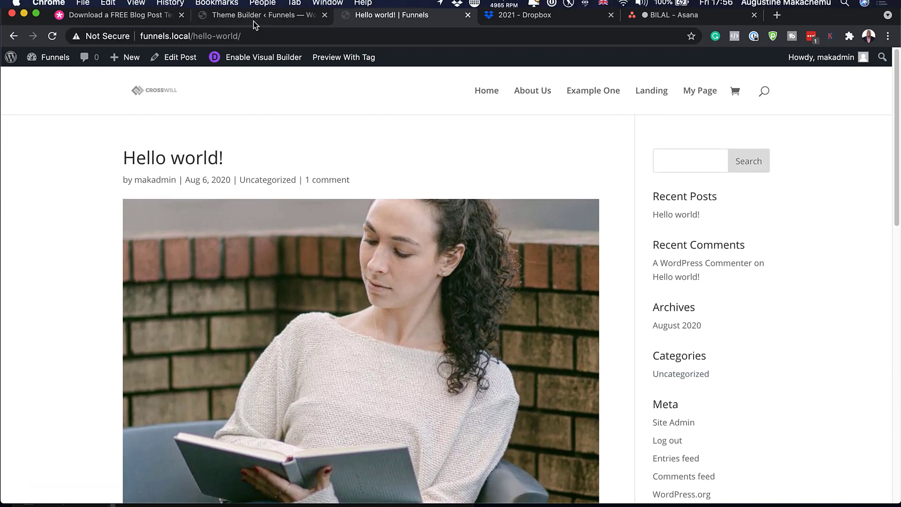
Save the Theme Builder changes and reload the Hello world! post to check its layout down to the footer.
left_click(254, 21)
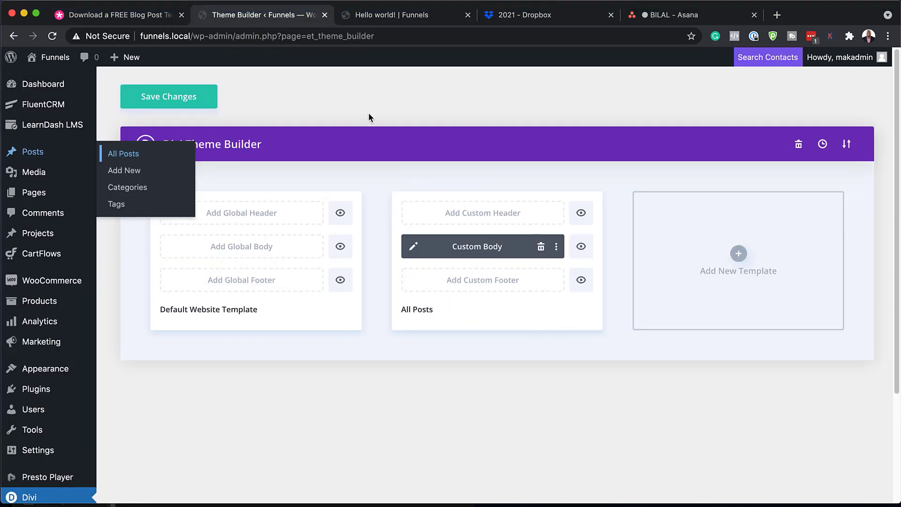
left_click(182, 102)
left_click(397, 17)
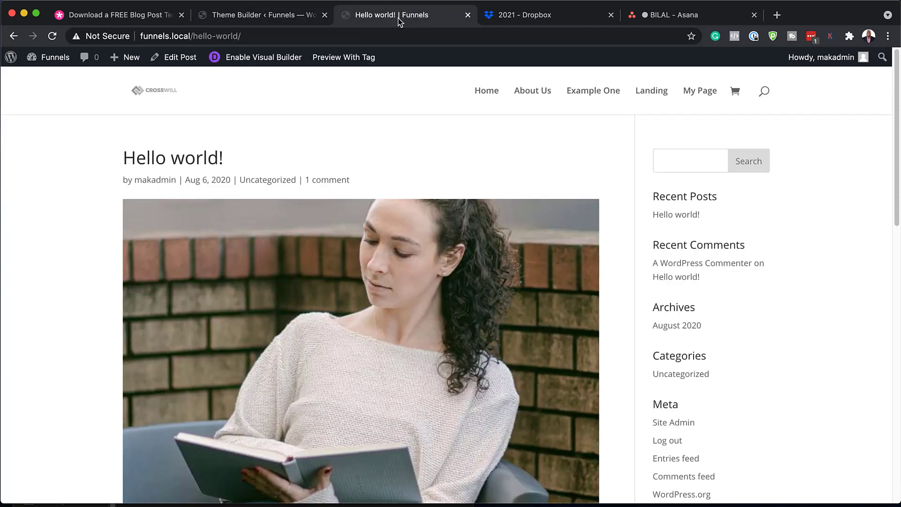
left_click(52, 36)
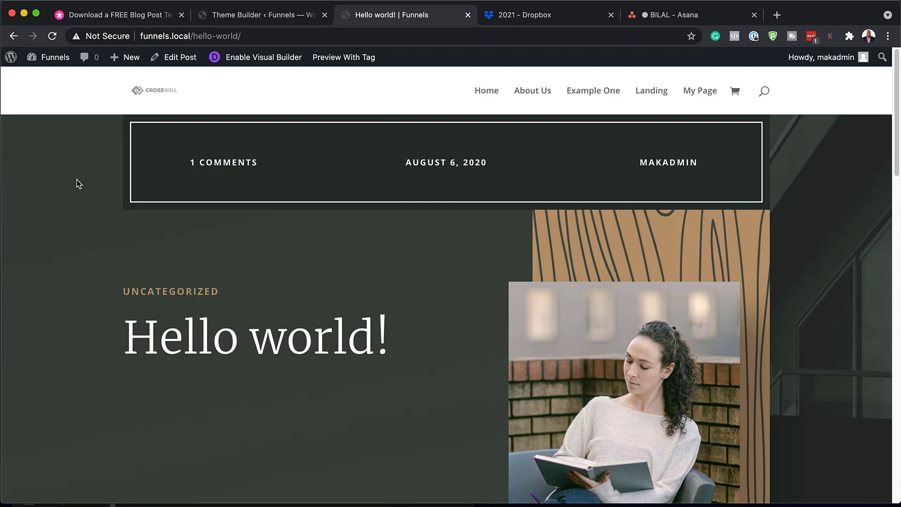
scroll(78, 179, "down", 2)
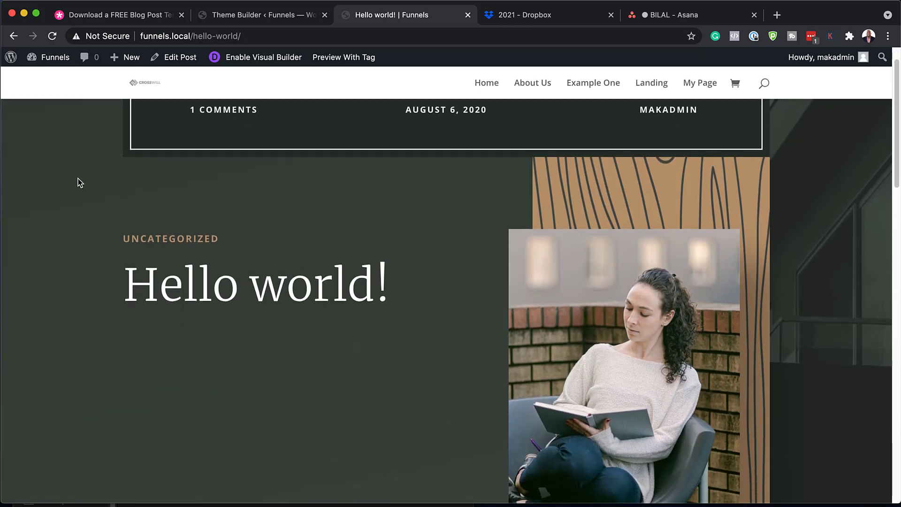
scroll(79, 182, "down", 9)
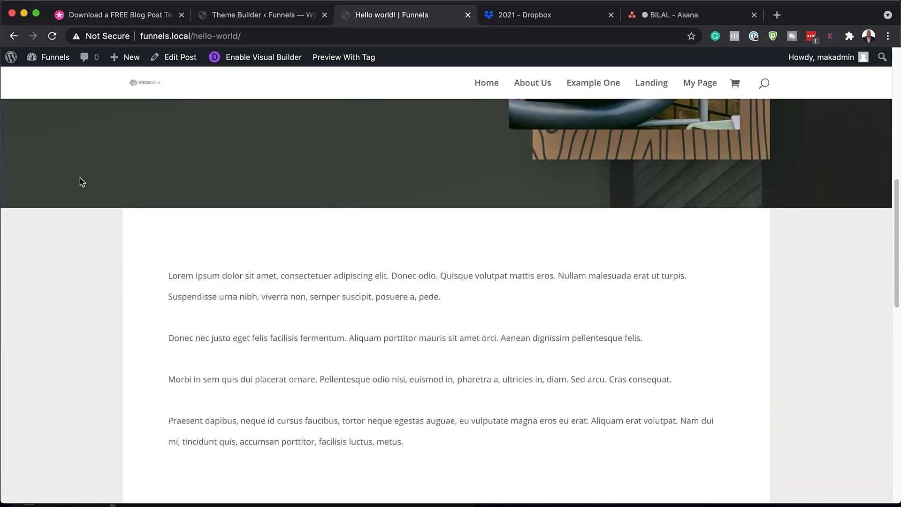
scroll(80, 182, "down", 10)
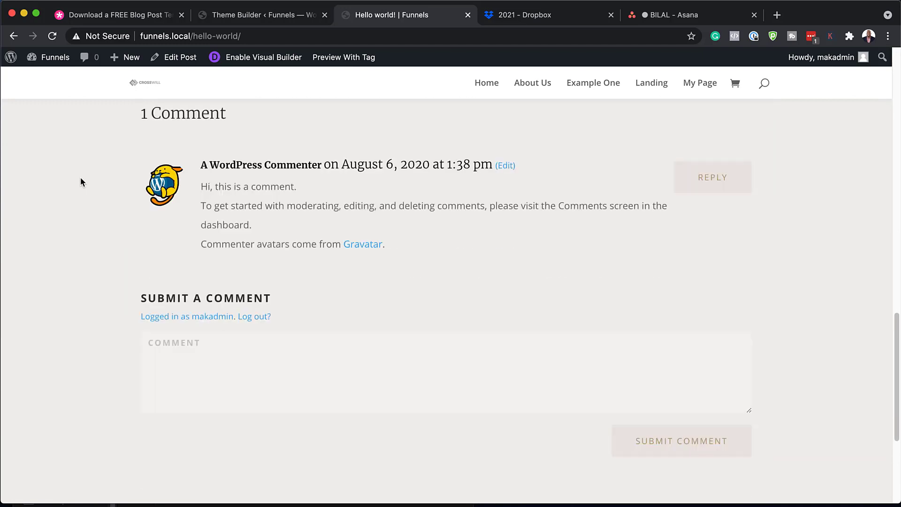
scroll(80, 182, "down", 5)
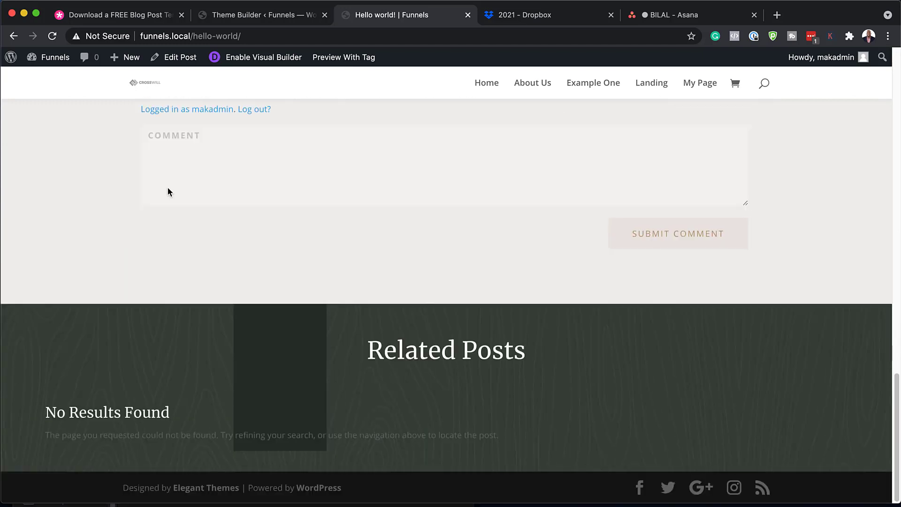
scroll(167, 187, "up", 20)
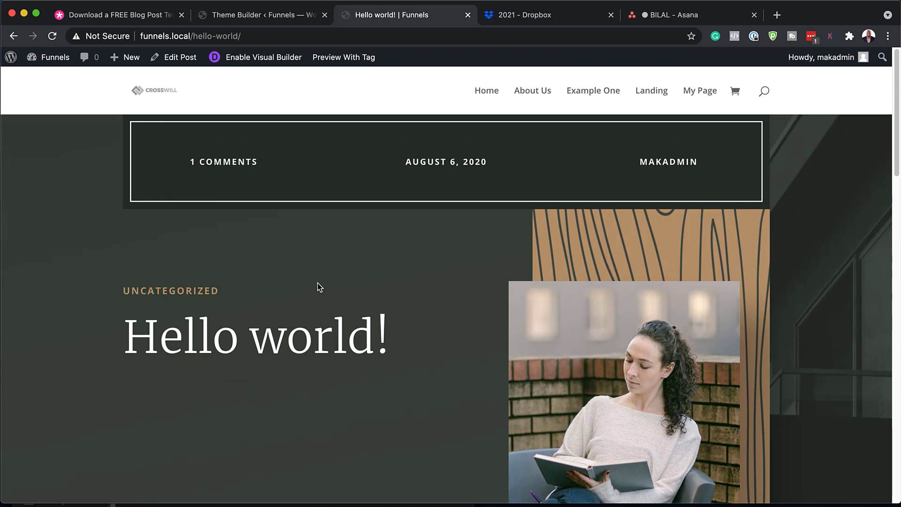
Edit the All Posts template's custom body and set the header section's background color to the red swatch.
left_click(240, 15)
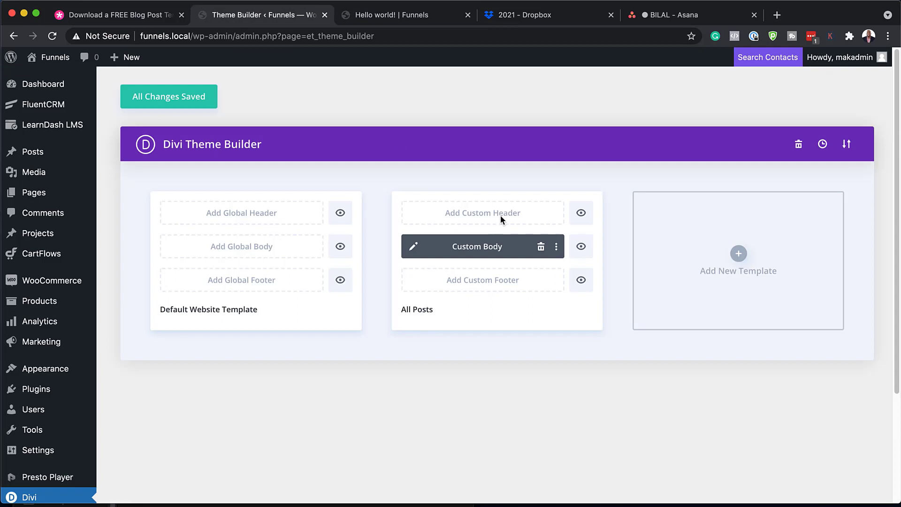
left_click(413, 247)
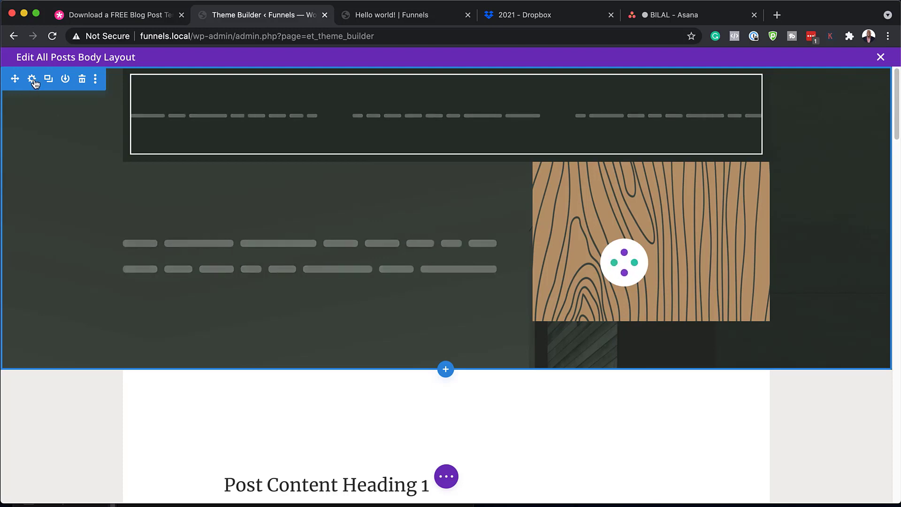
left_click(32, 79)
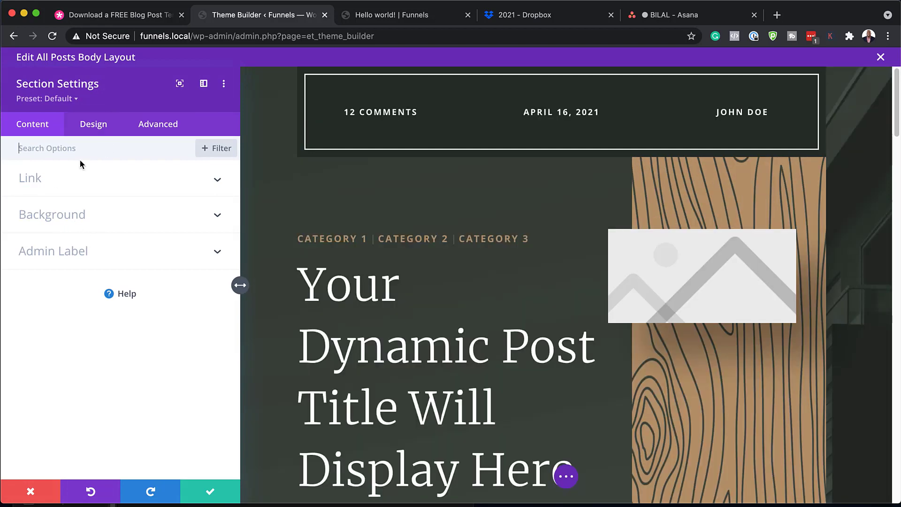
left_click(64, 222)
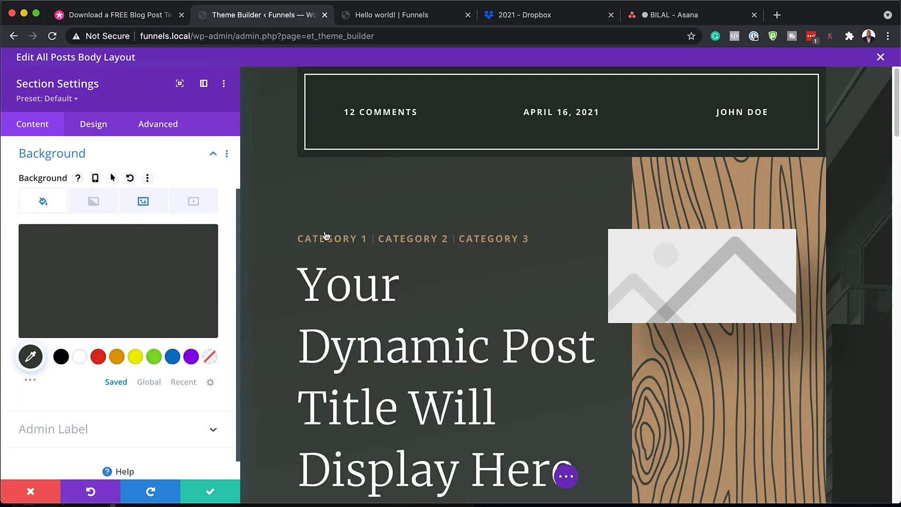
left_click(98, 359)
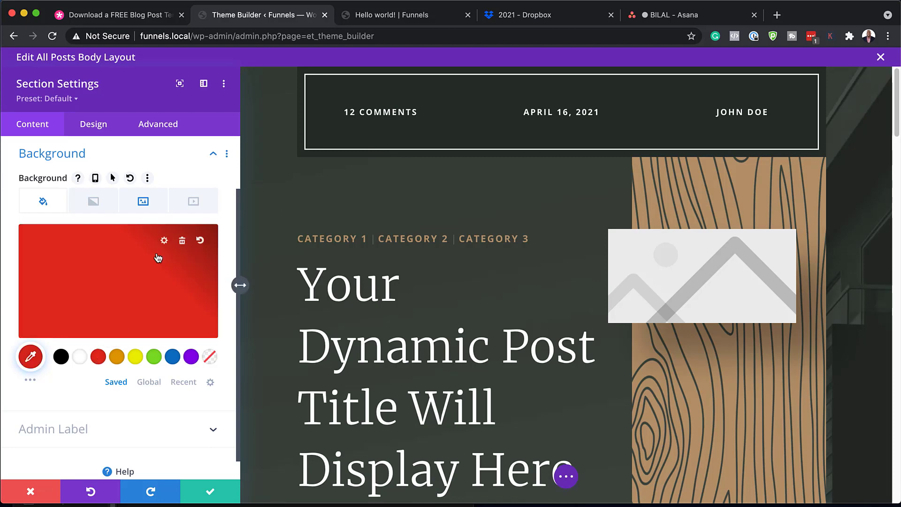
Remove the header section's background image and return to its background color settings.
left_click(143, 201)
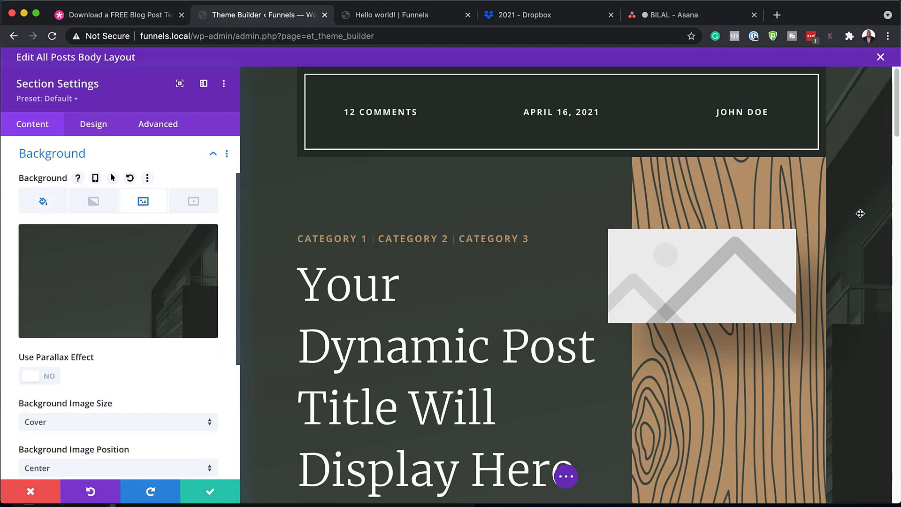
scroll(141, 349, "up", 2)
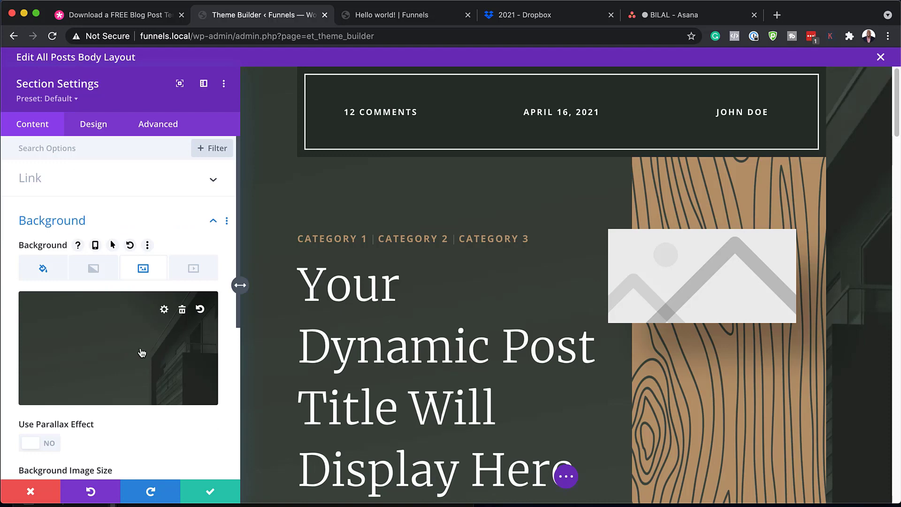
left_click(182, 310)
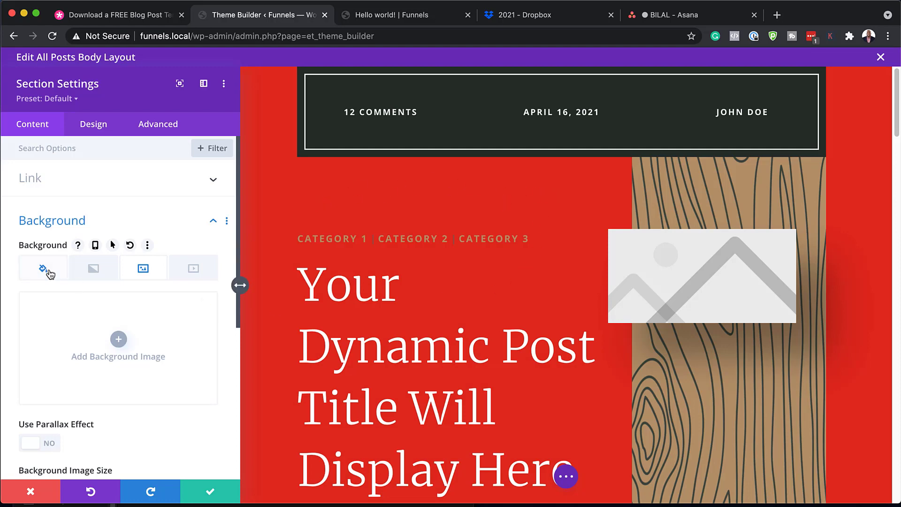
left_click(44, 270)
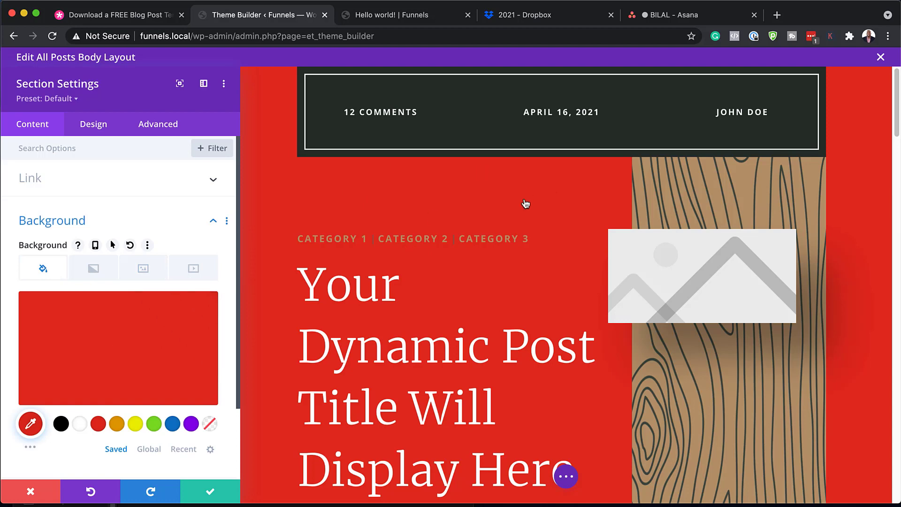
Add realtor-010.jpg from the media library as the header section's background image, and discard all changes to the section.
left_click(141, 271)
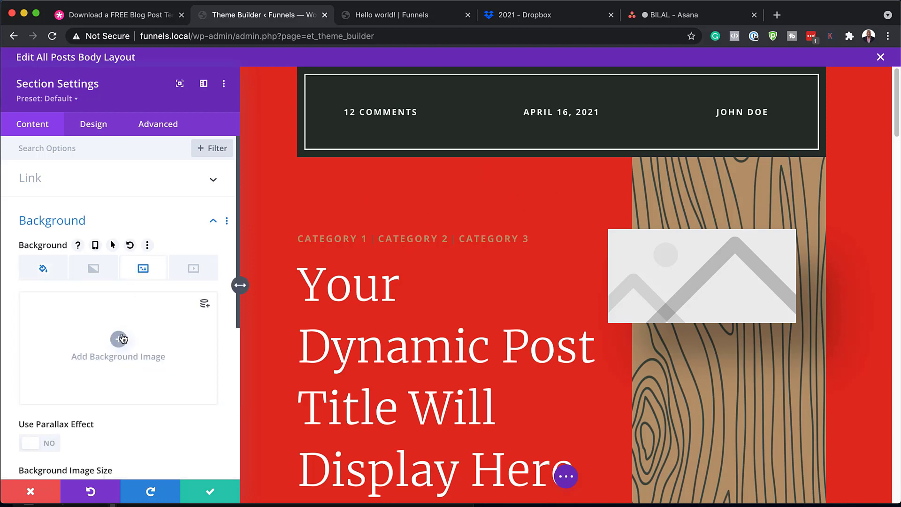
left_click(117, 342)
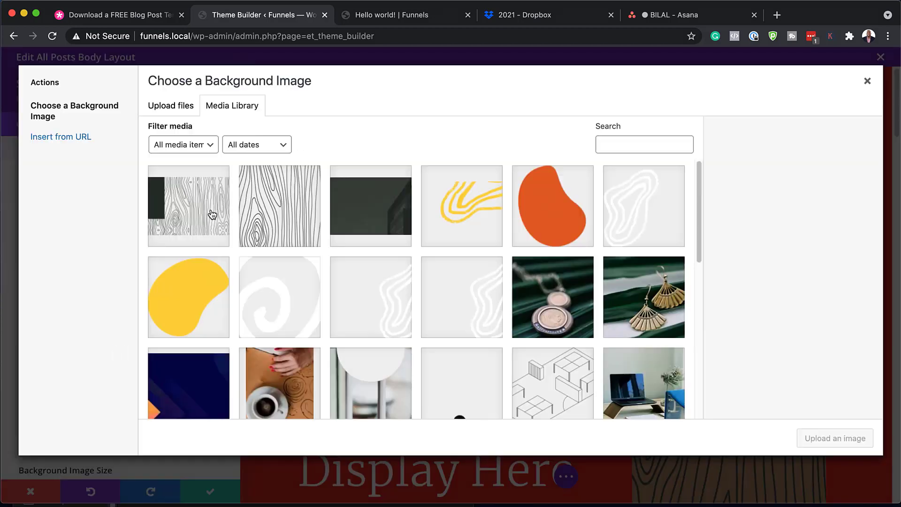
left_click(378, 221)
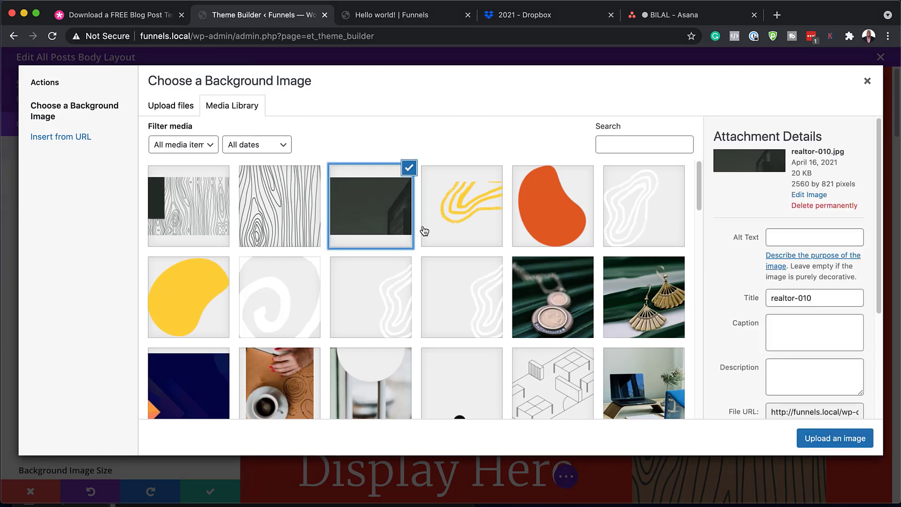
left_click(826, 439)
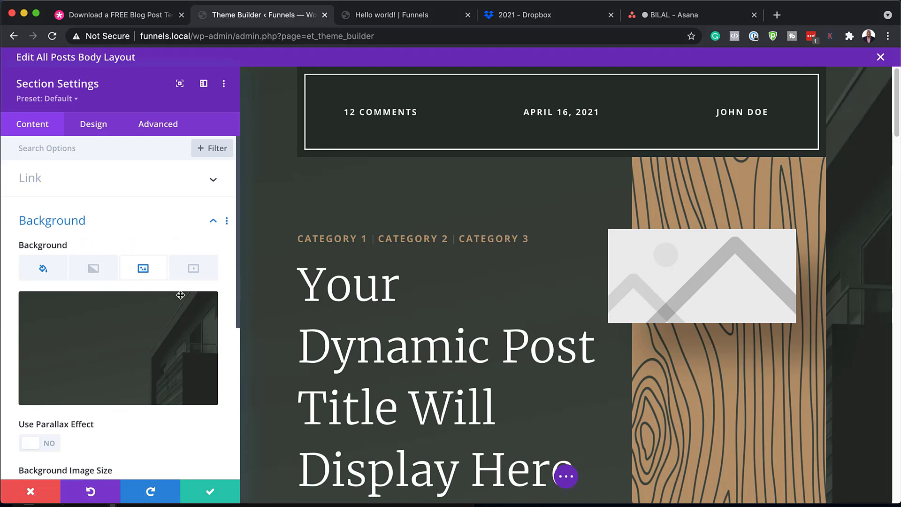
left_click(28, 492)
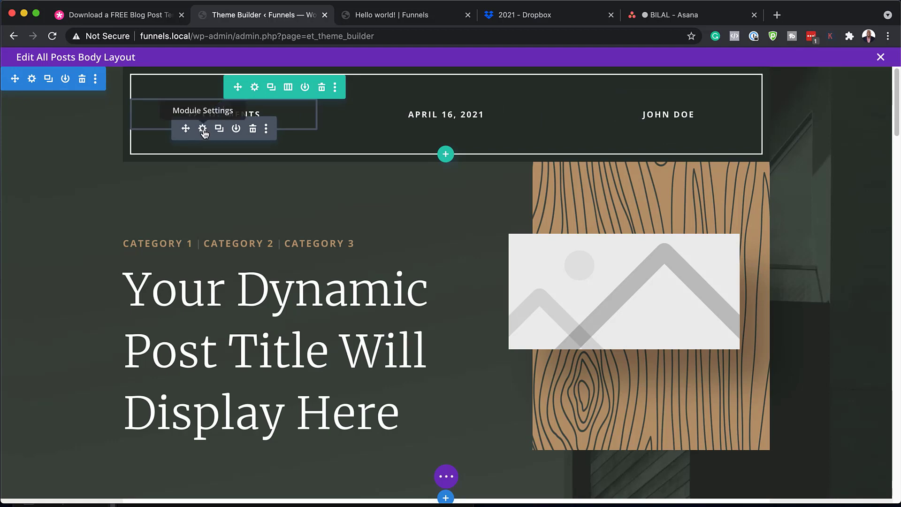
Try Montserrat as the link font and a larger link text size on the comment count text, and discard the changes.
left_click(203, 130)
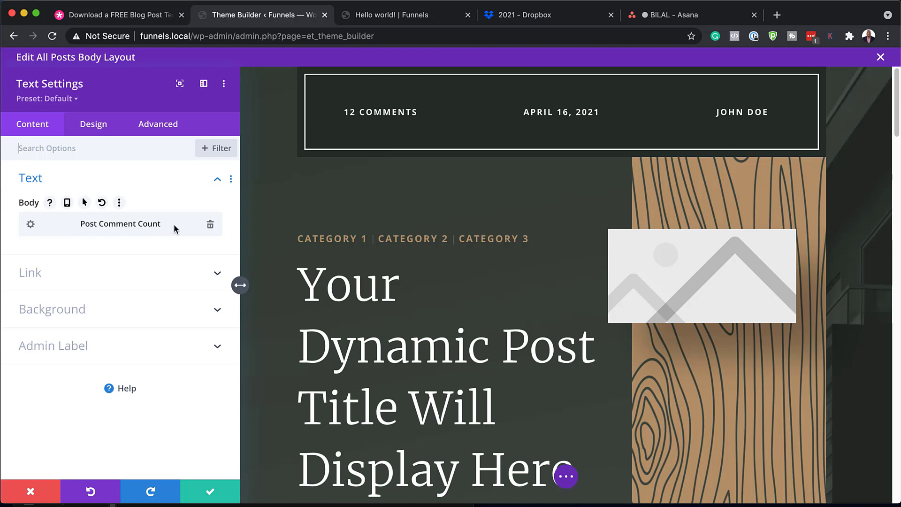
left_click(100, 147)
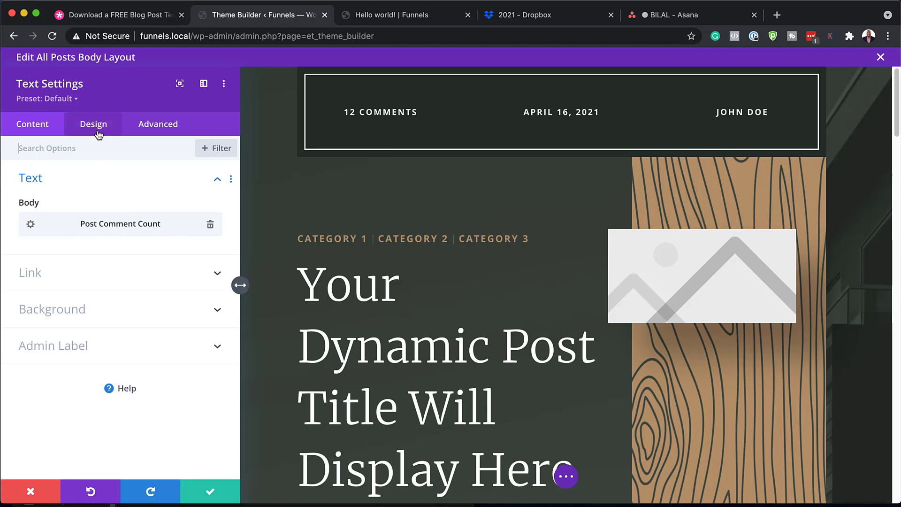
left_click(98, 133)
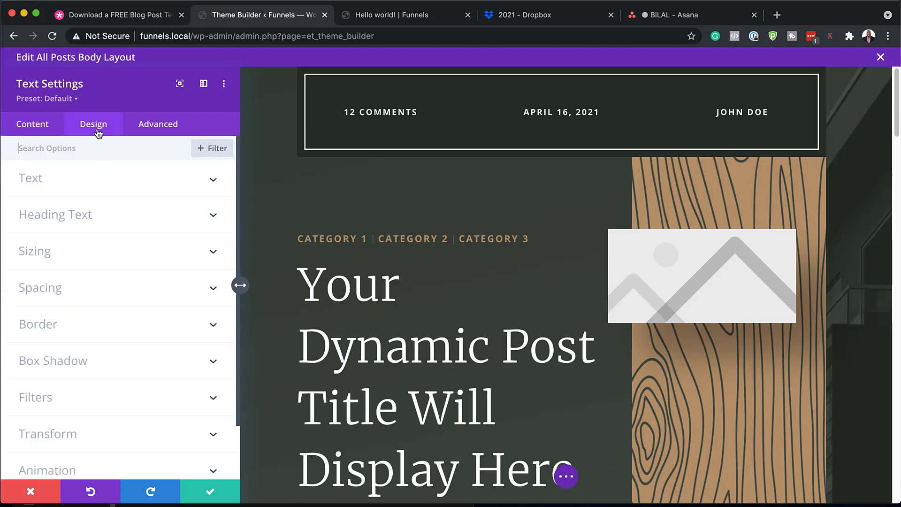
left_click(346, 111)
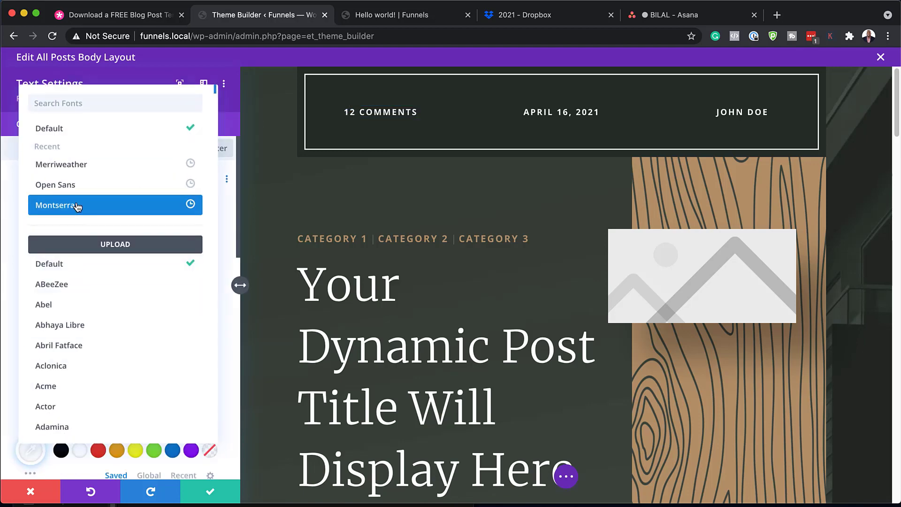
left_click(109, 207)
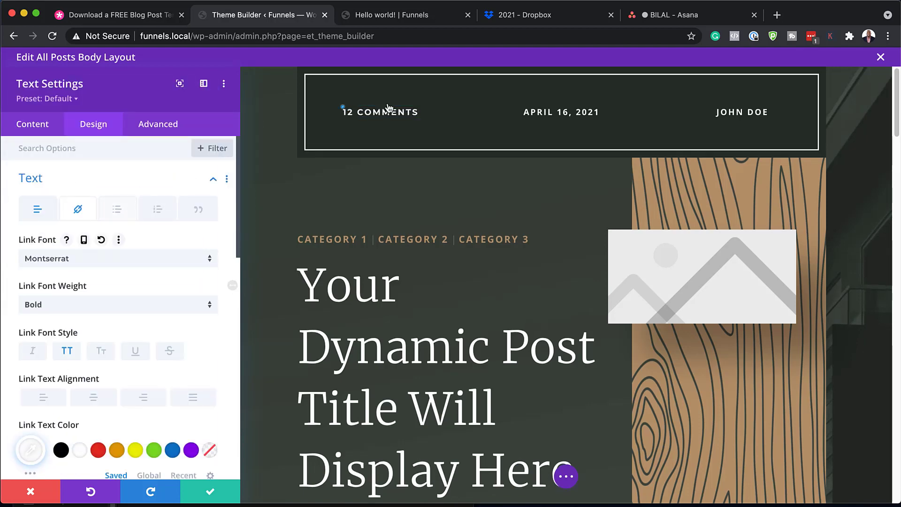
scroll(151, 338, "down", 5)
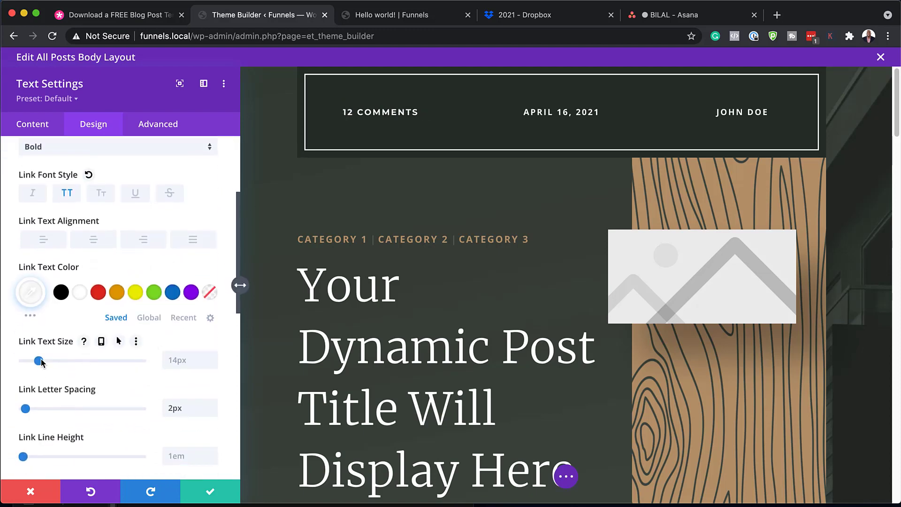
mouse_move(39, 361)
left_mouse_down()
mouse_move(66, 363)
mouse_move(21, 365)
mouse_move(43, 362)
left_mouse_up()
left_click(31, 492)
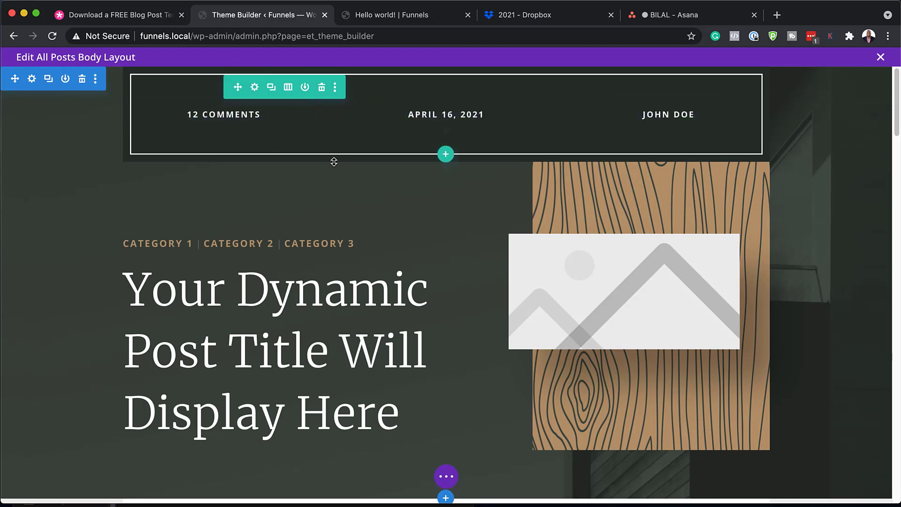
Try red, orange, yellow, blue and purple background colors on the post meta row, and discard the changes.
left_click(255, 87)
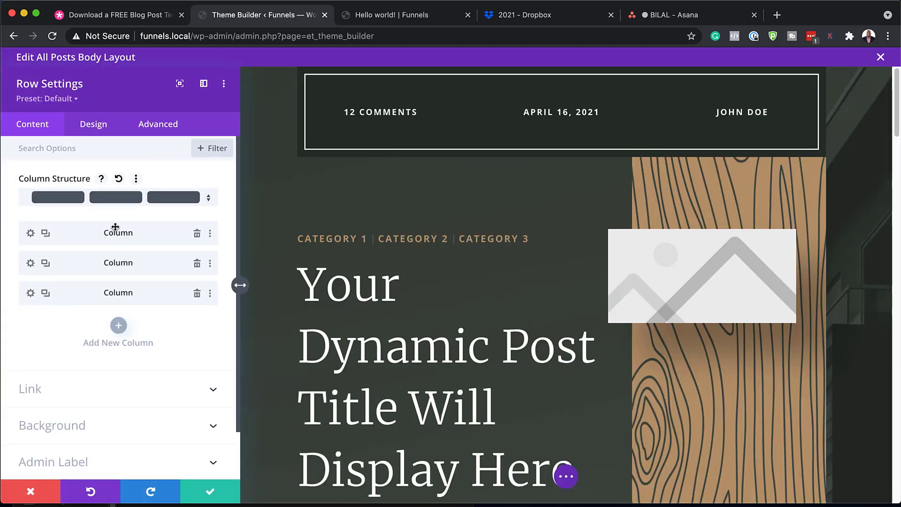
left_click(85, 425)
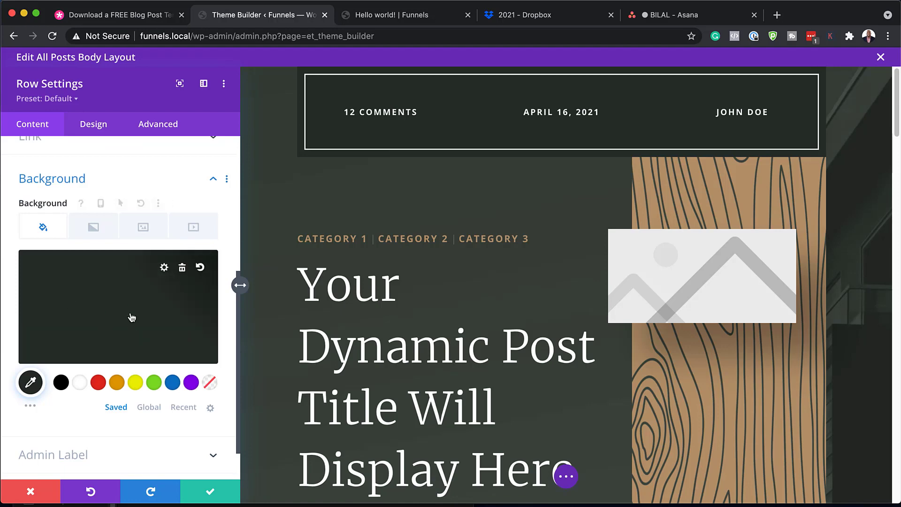
left_click(98, 383)
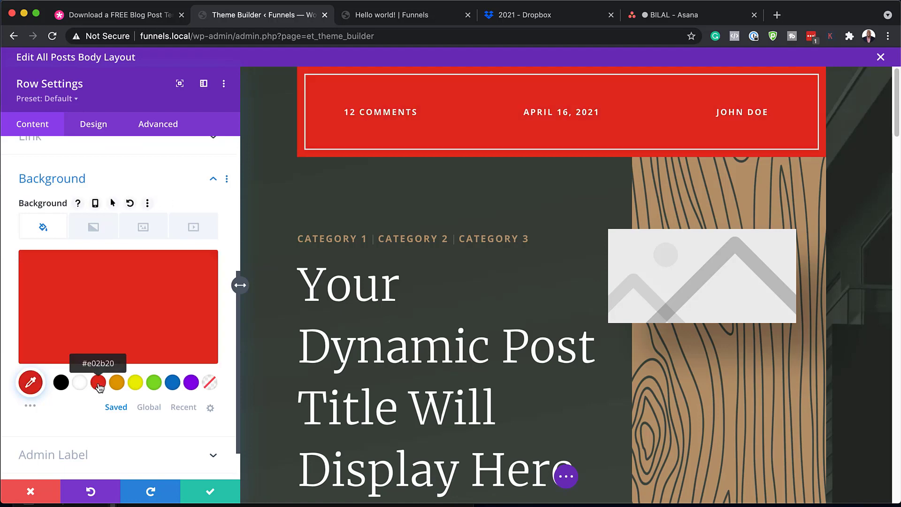
left_click(122, 384)
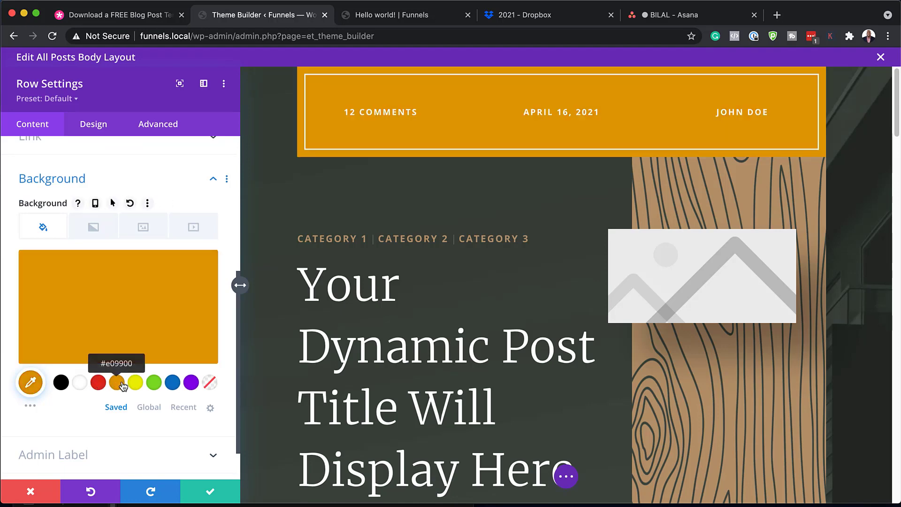
left_click(135, 383)
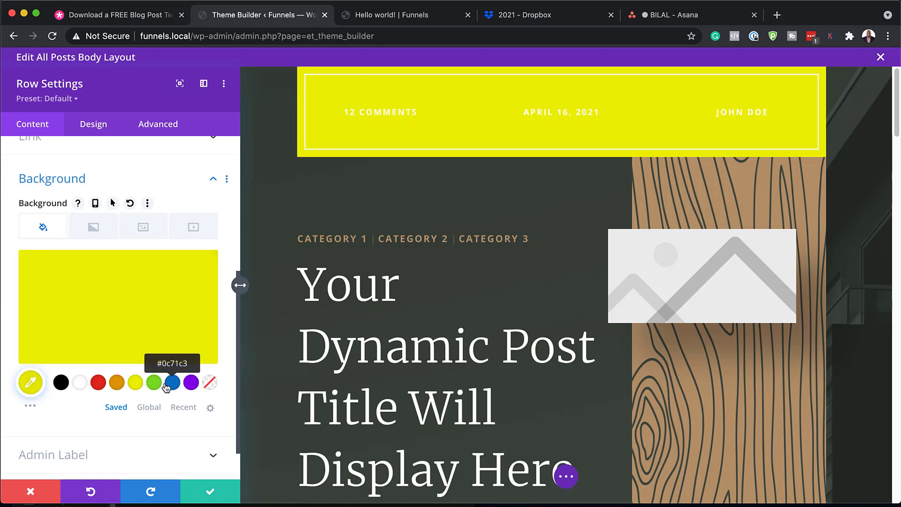
left_click(168, 385)
left_click(189, 385)
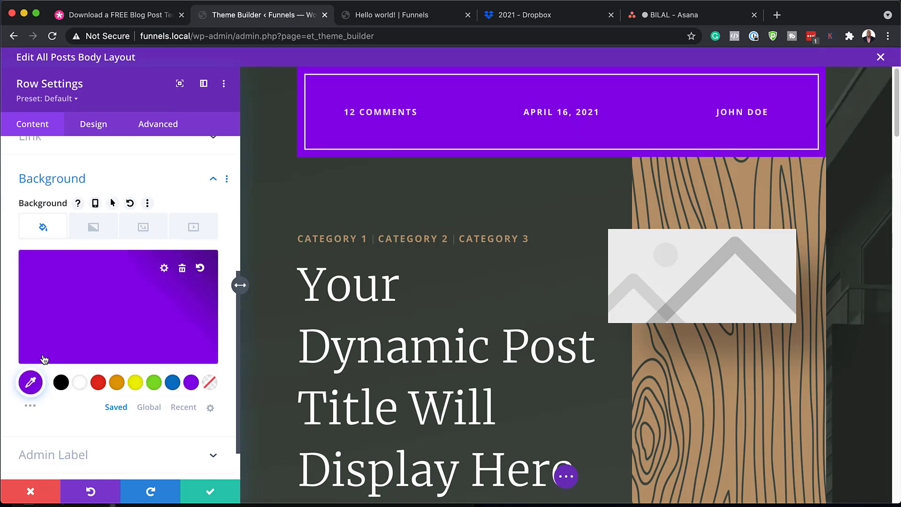
left_click(30, 492)
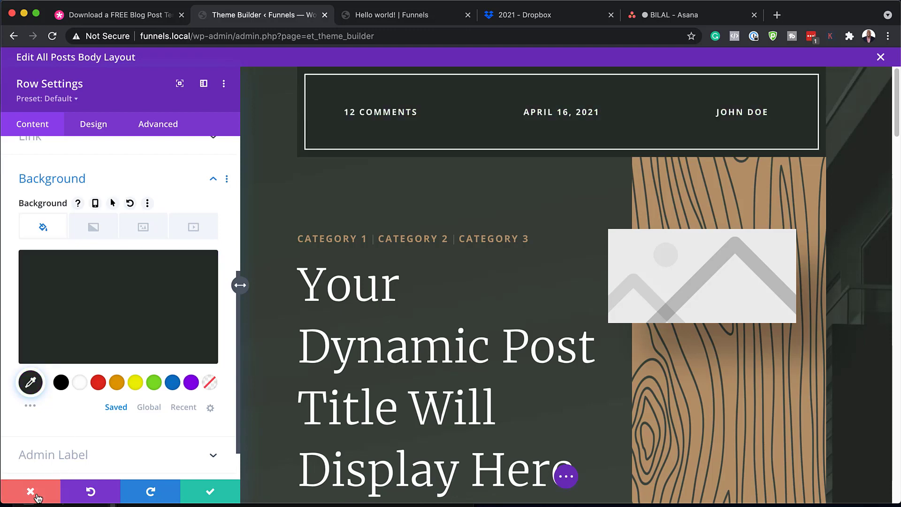
Compare the category label with the one on the Hello world! post and review its Post Categories dynamic content options.
scroll(305, 413, "down", 2)
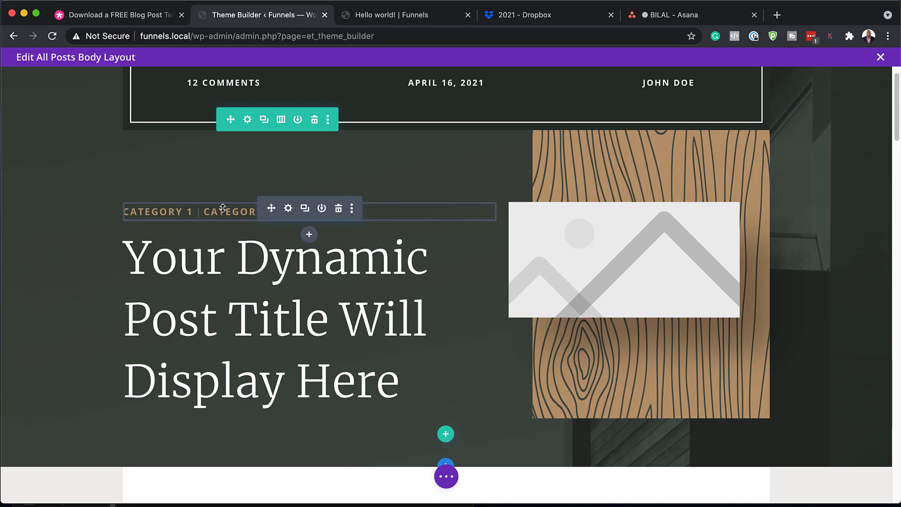
left_click(379, 16)
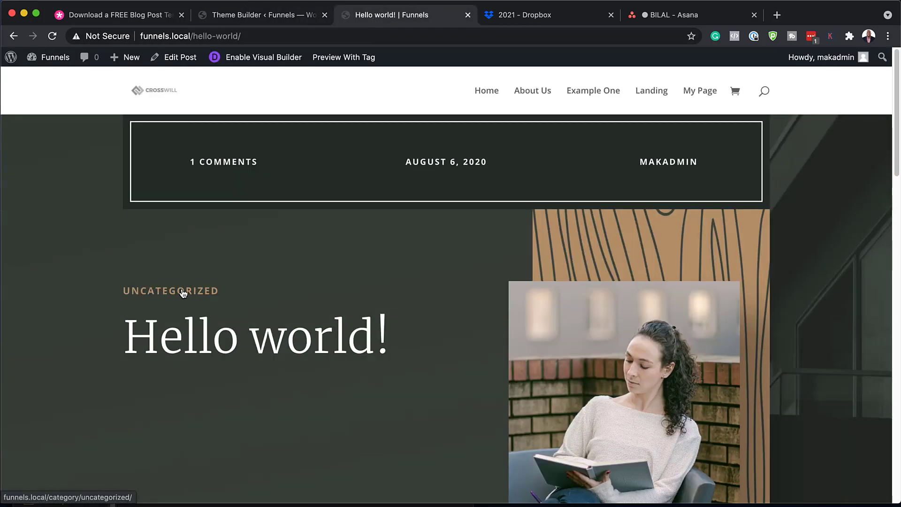
left_click(286, 13)
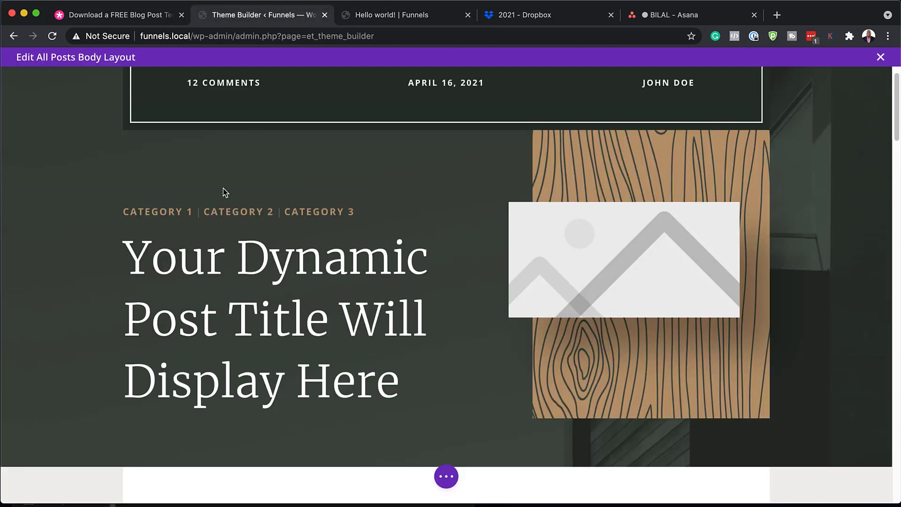
left_click(288, 208)
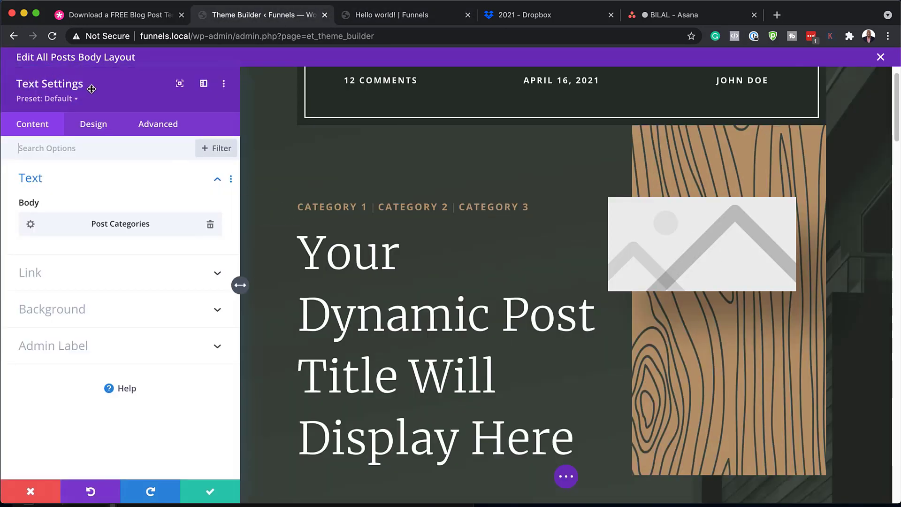
left_click(32, 225)
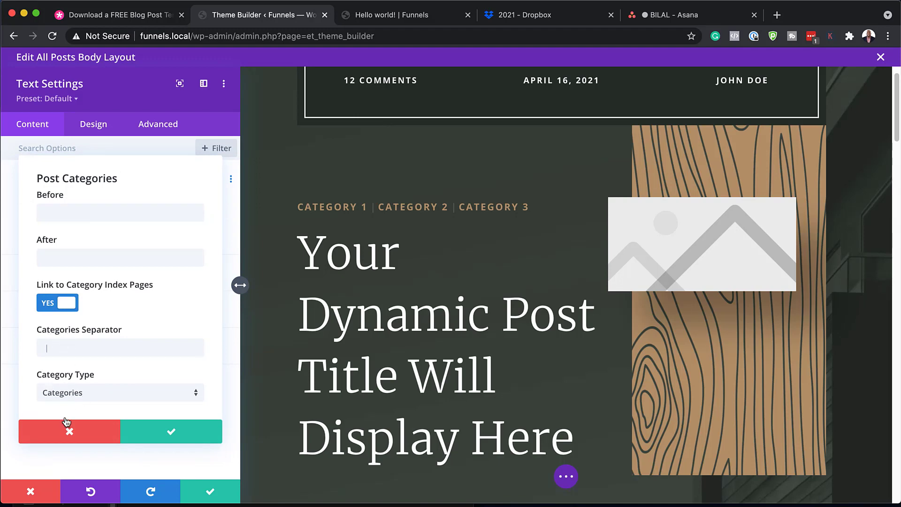
left_click(70, 436)
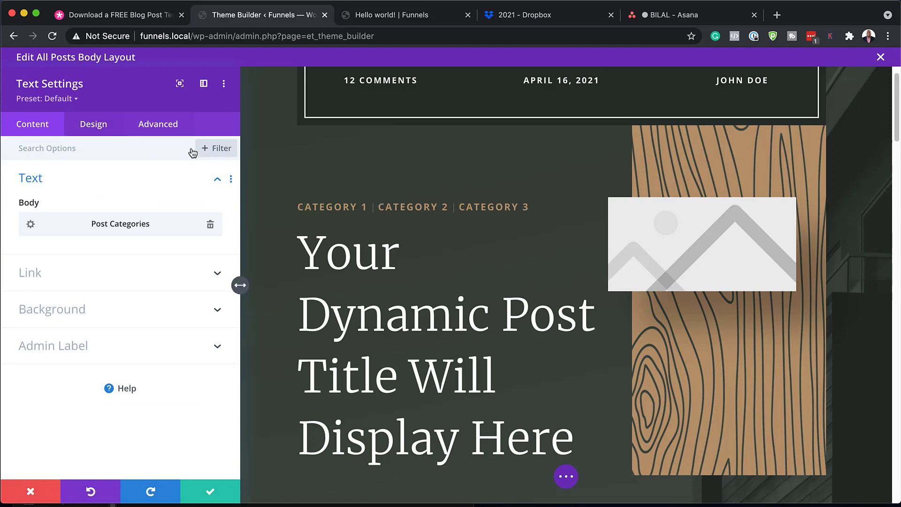
Set the link font of the post categories text to Montserrat.
left_click(300, 202)
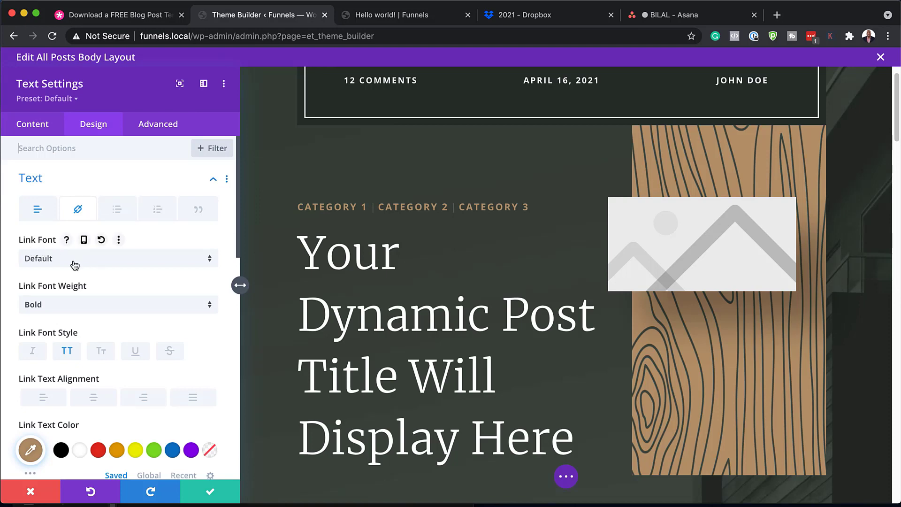
left_click(74, 265)
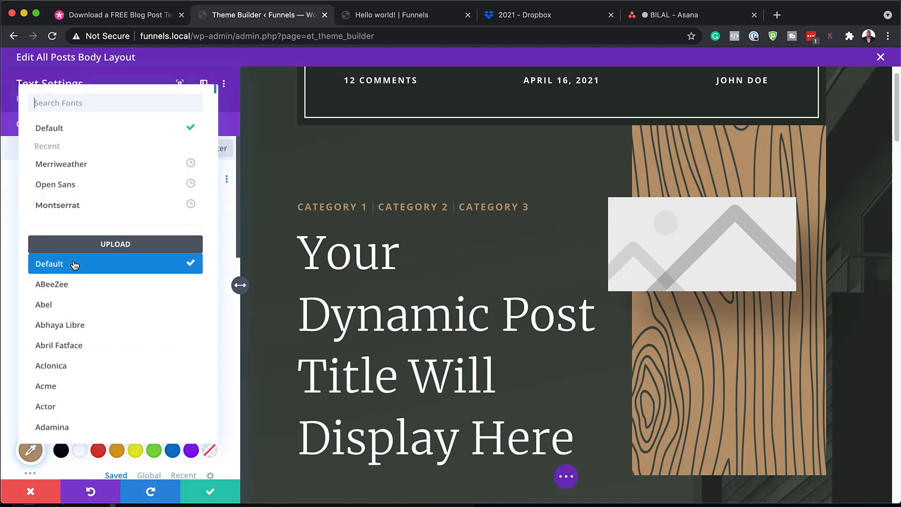
left_click(71, 209)
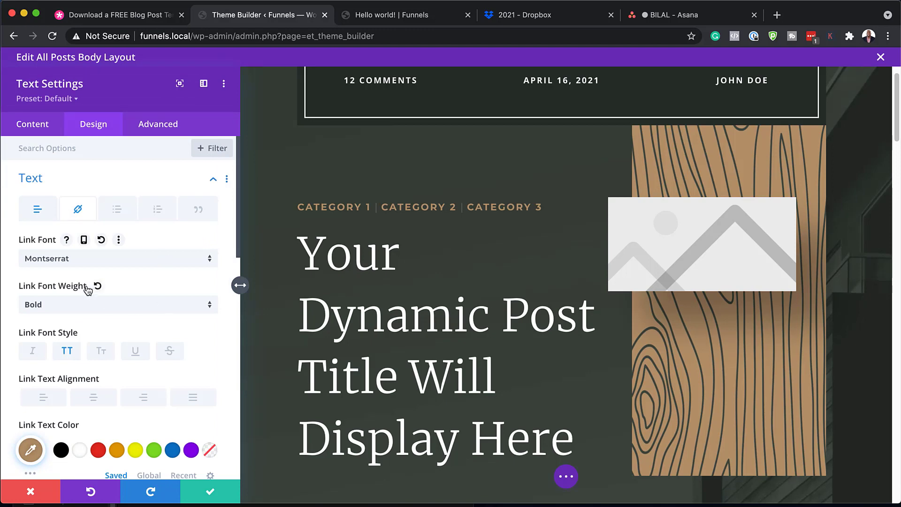
Try white (#ffffff) as the link text color of the post categories and restore the original tan color.
scroll(133, 394, "down", 2)
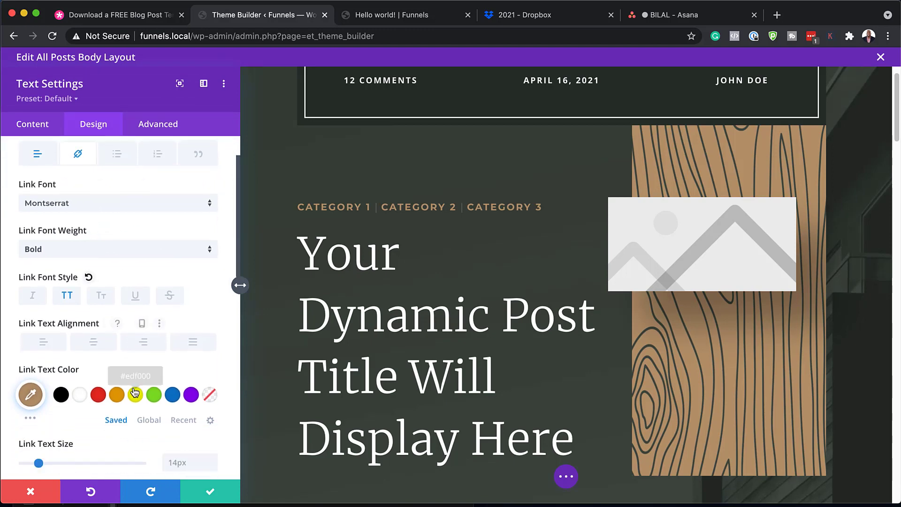
left_click(80, 397)
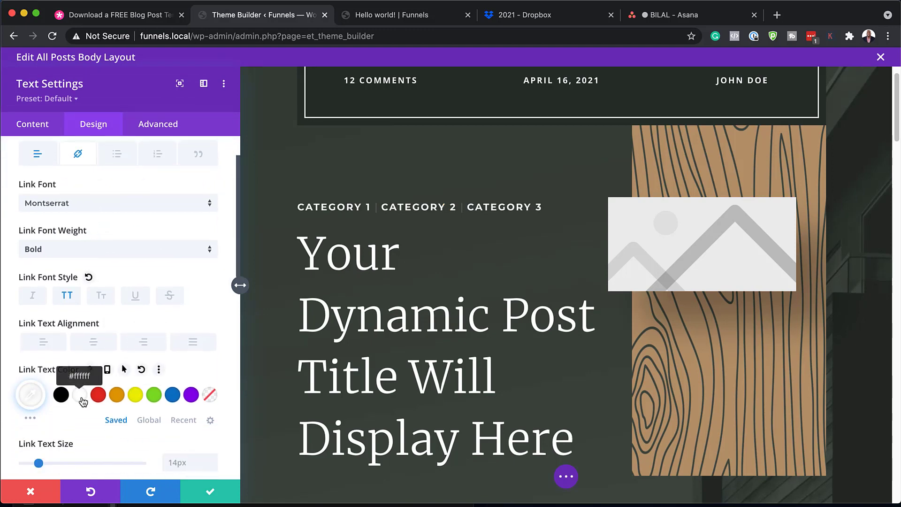
left_click(31, 395)
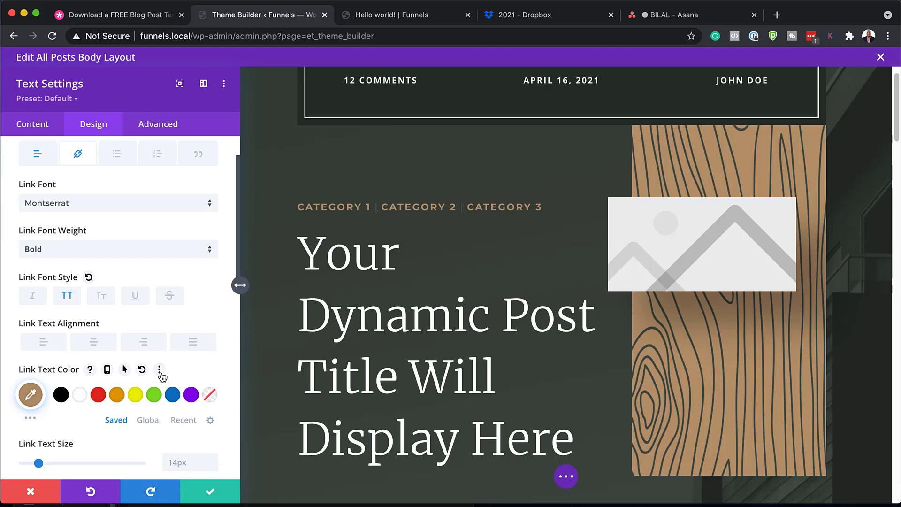
Set the link text size of the post categories to 16px and save the module settings.
scroll(160, 372, "down", 3)
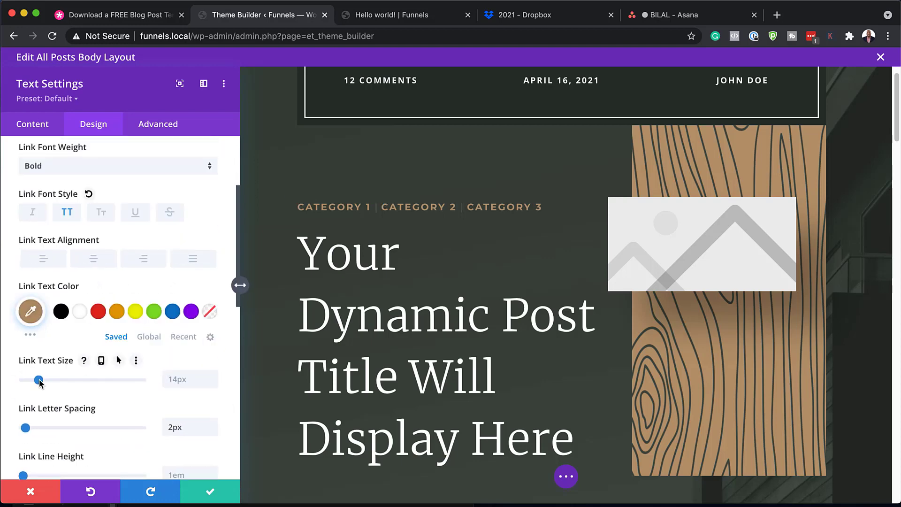
left_click_drag(40, 381, 41, 383)
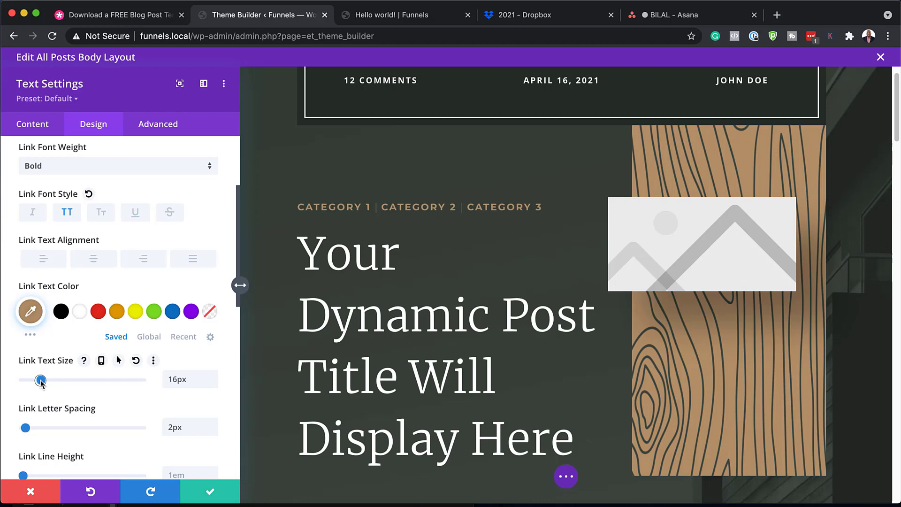
left_click(208, 493)
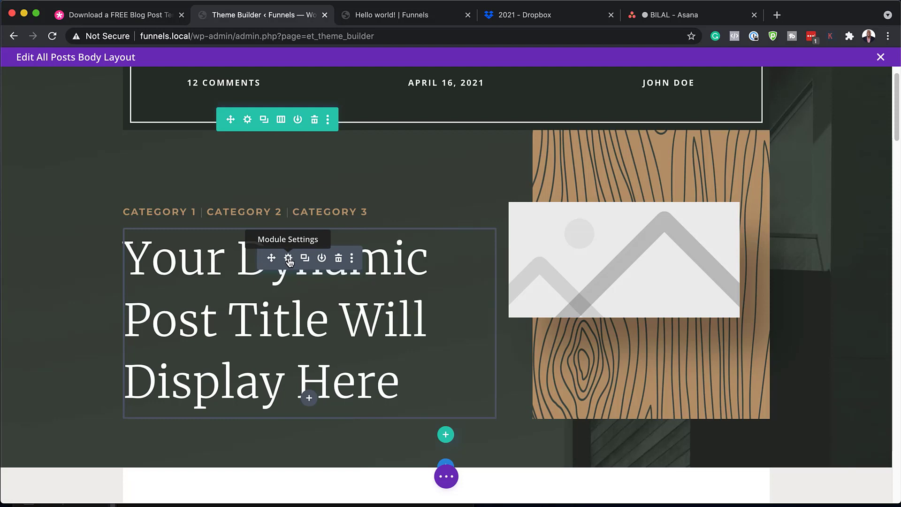
Try a Bold heading font weight on the dynamic post title, set it to Regular, and save the module settings.
left_click(288, 259)
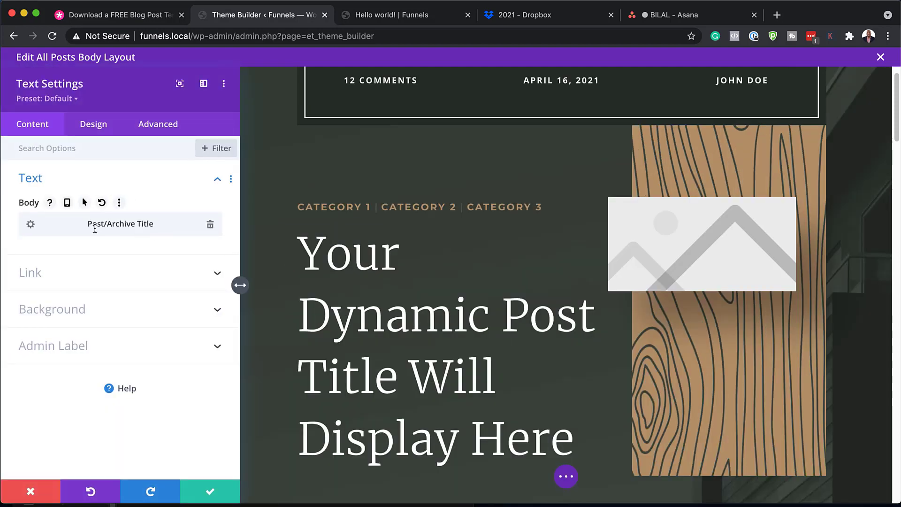
left_click(99, 124)
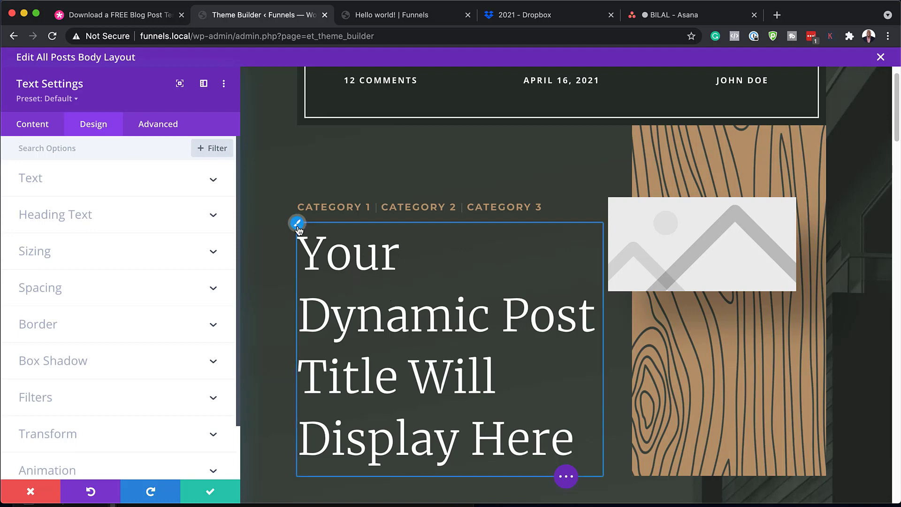
left_click(298, 227)
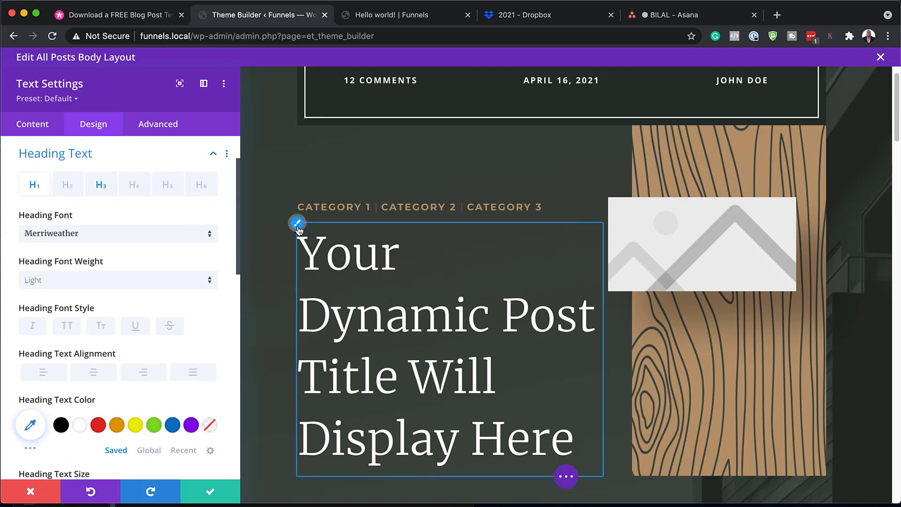
left_click(76, 281)
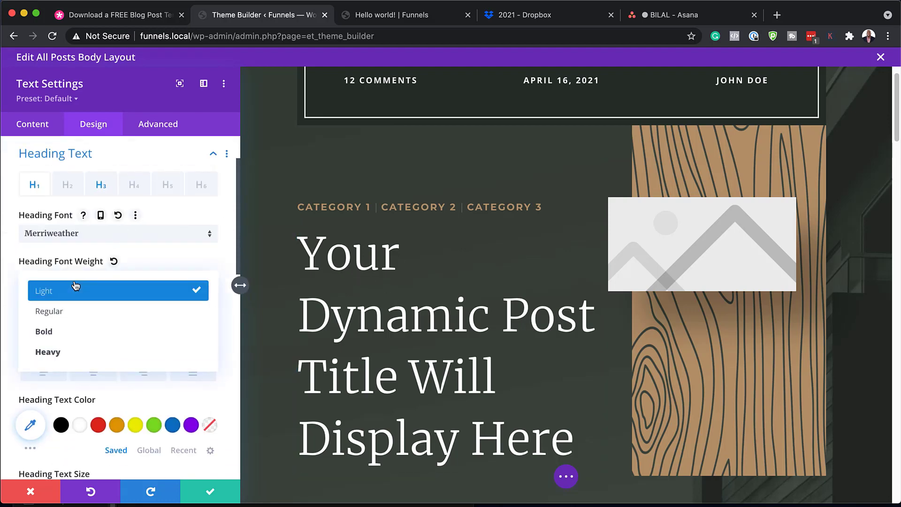
left_click(86, 333)
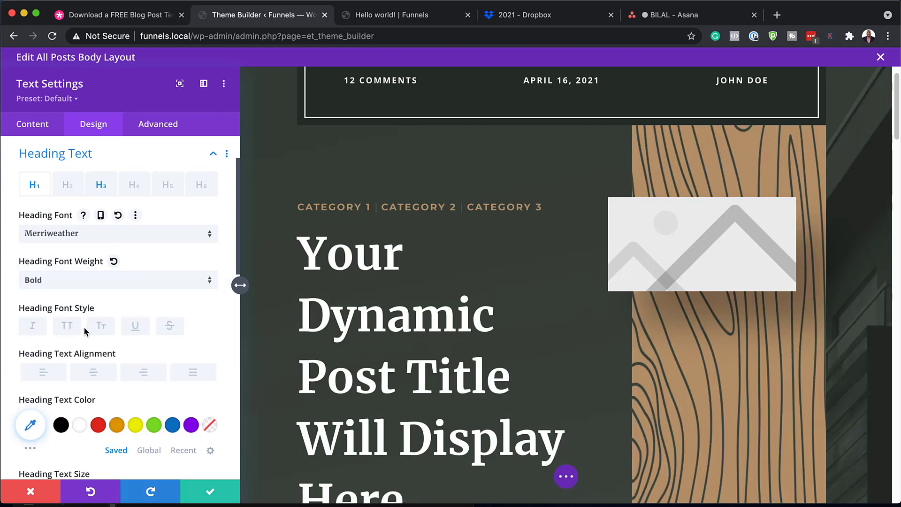
left_click(84, 286)
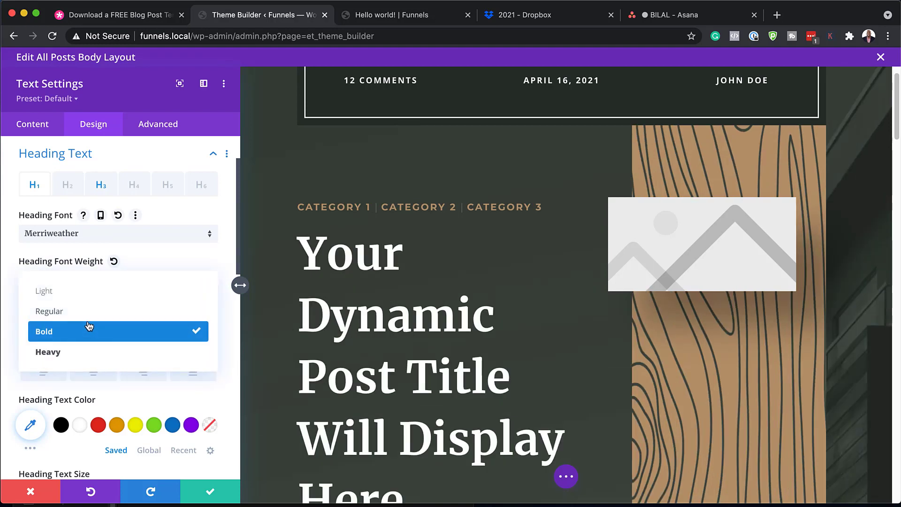
left_click(89, 311)
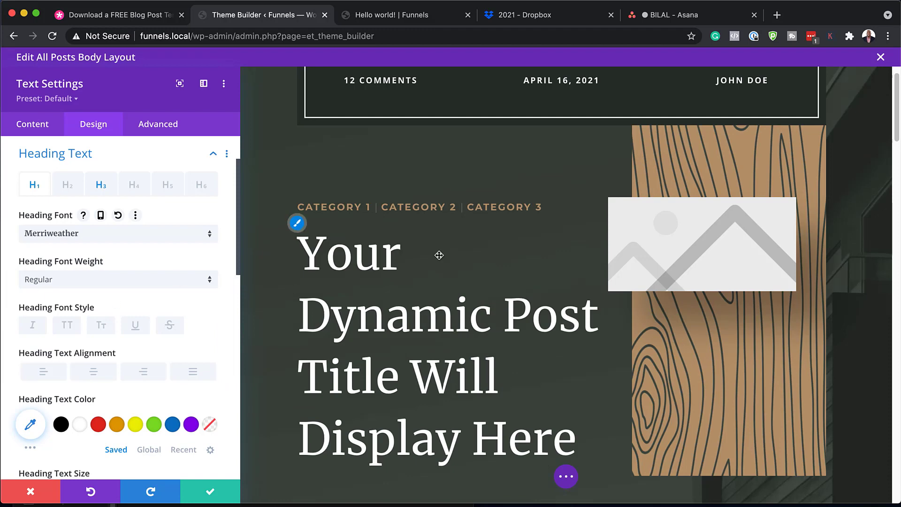
left_click(154, 233)
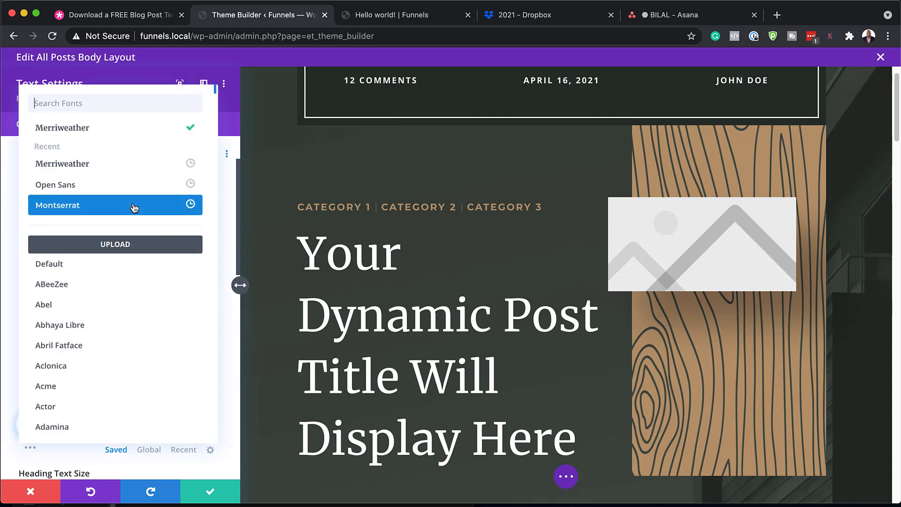
left_click(210, 493)
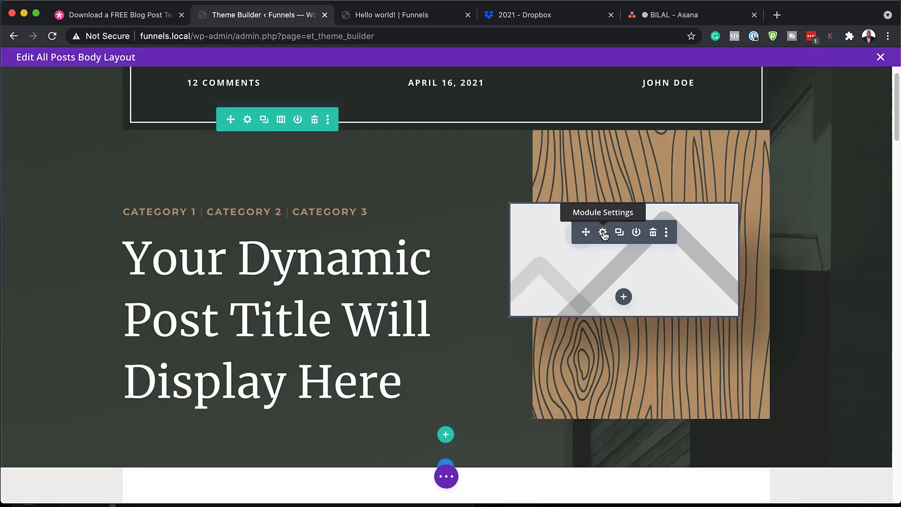
Compare the featured image module's dynamic content with the image on the Hello world! post, and close its settings without changes.
left_click(603, 235)
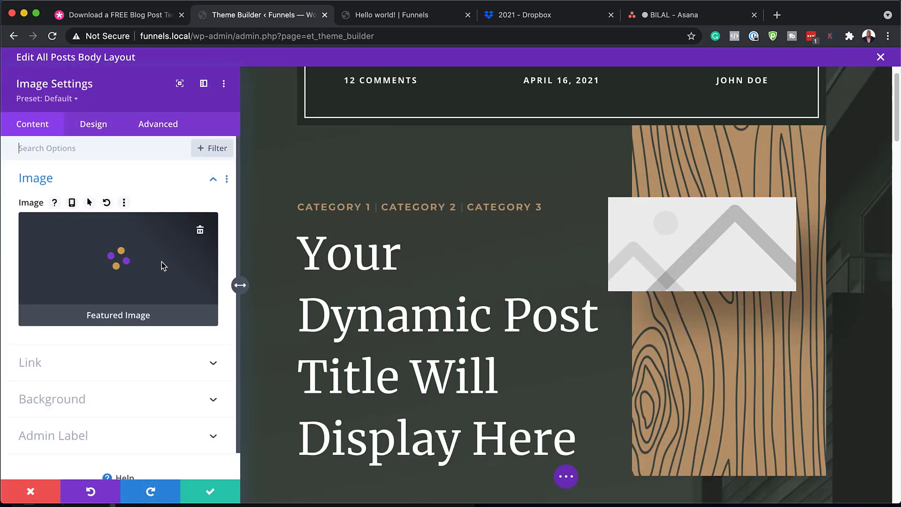
left_click(423, 18)
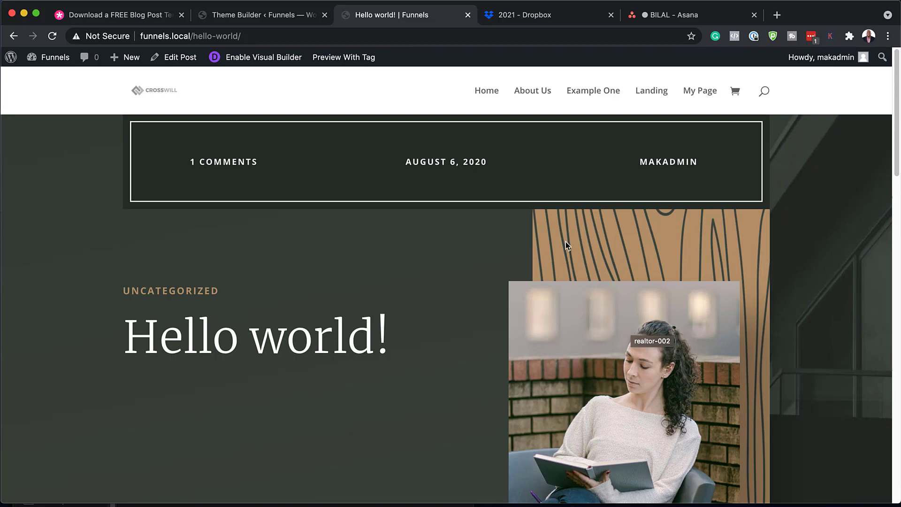
left_click(280, 19)
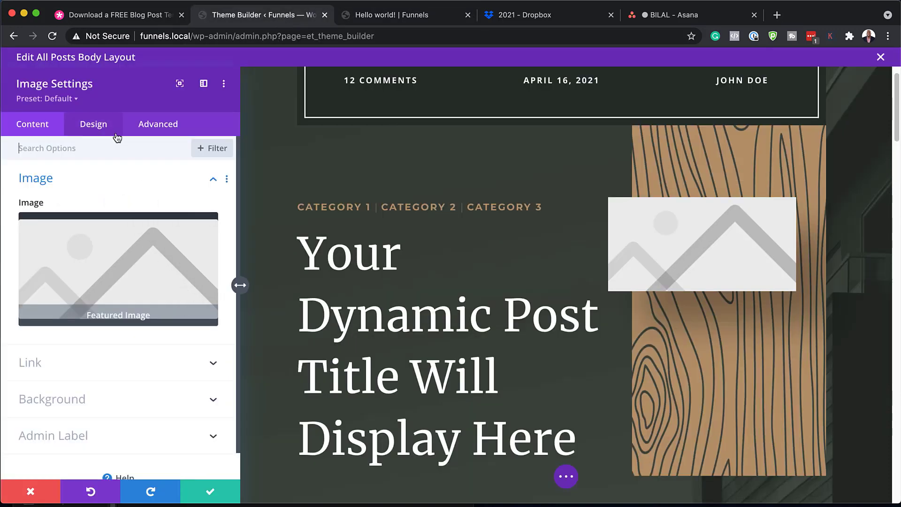
left_click(31, 491)
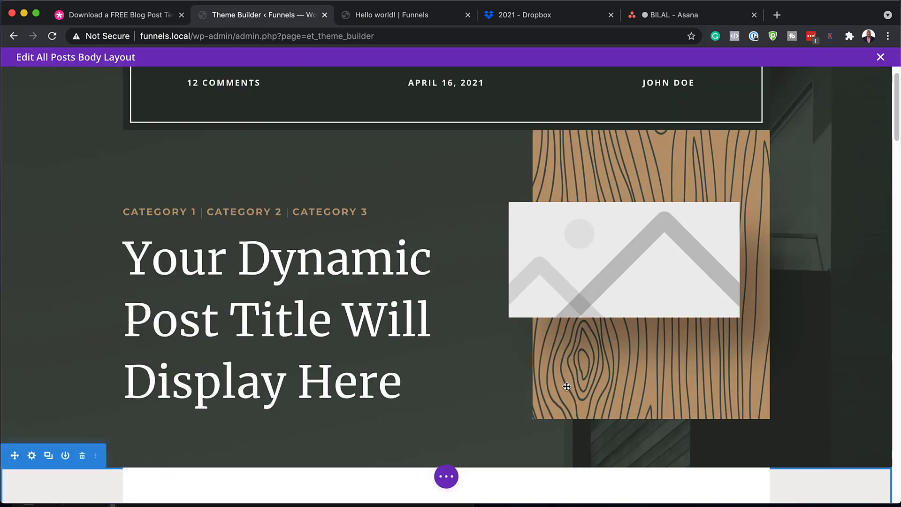
Compare the placeholder post content in the layout with the body text of the Hello world! post.
scroll(640, 357, "down", 2)
scroll(641, 357, "down", 6)
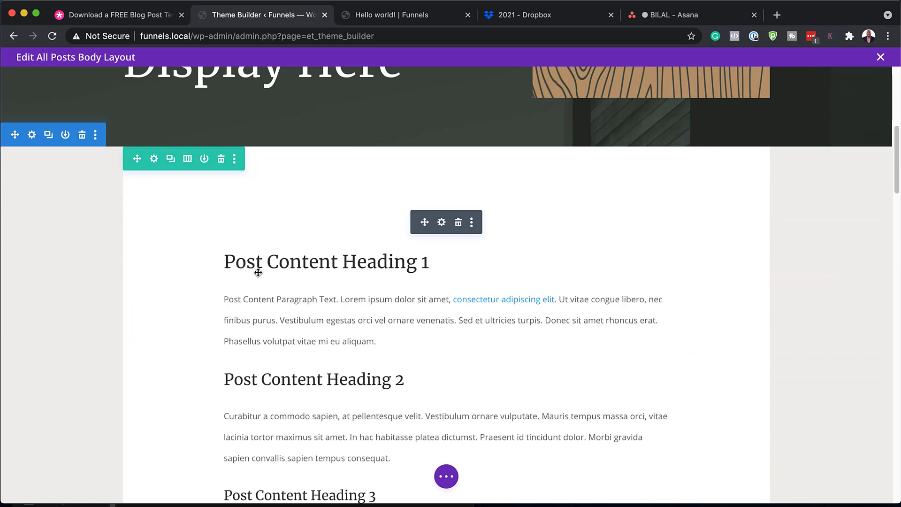
left_click(430, 19)
scroll(340, 438, "down", 1)
scroll(340, 437, "down", 10)
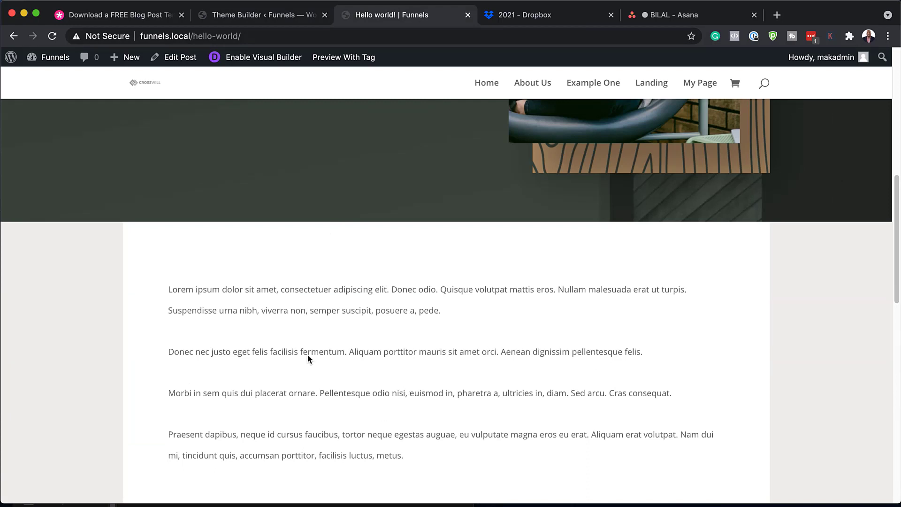
left_click(262, 17)
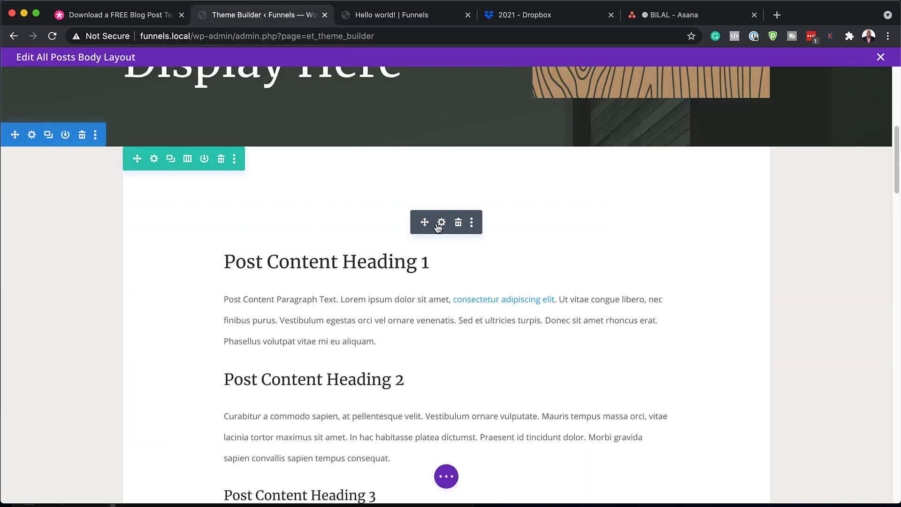
Set the Post Content module's body text font to Montserrat and its text size to 15px.
left_click(442, 223)
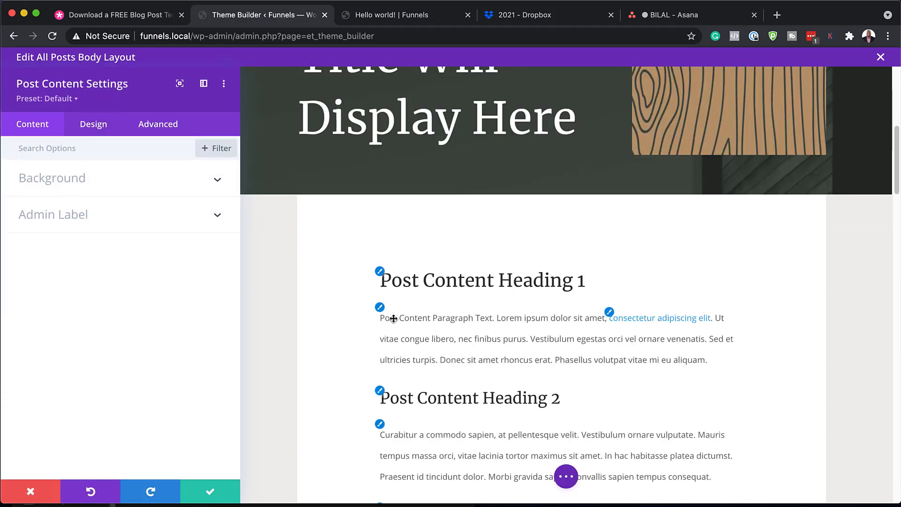
left_click(380, 308)
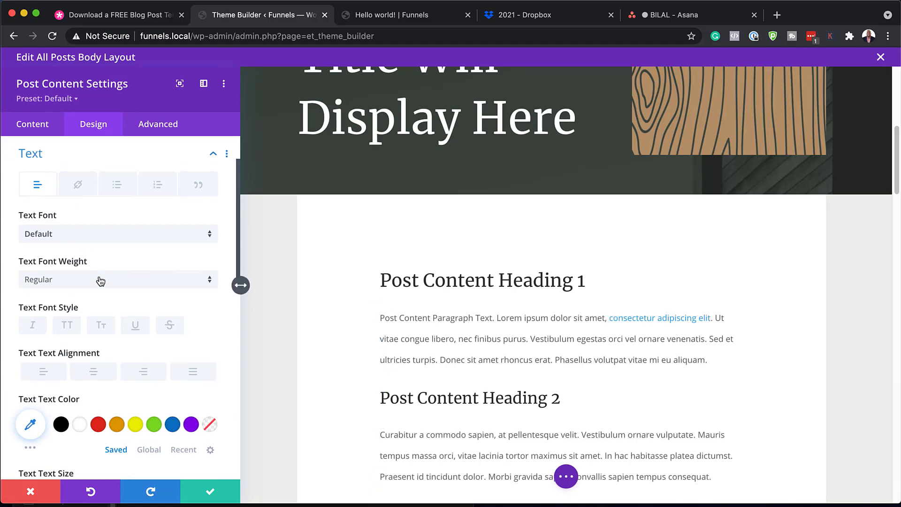
left_click(84, 237)
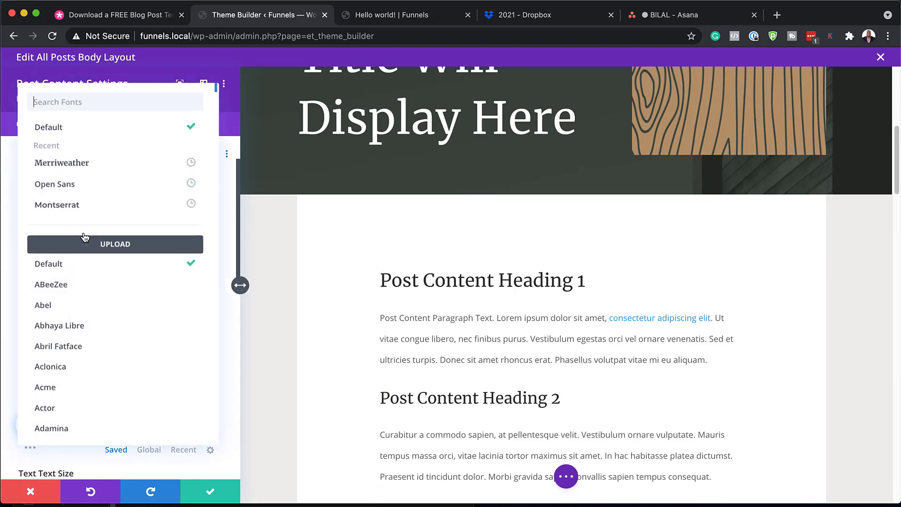
left_click(100, 207)
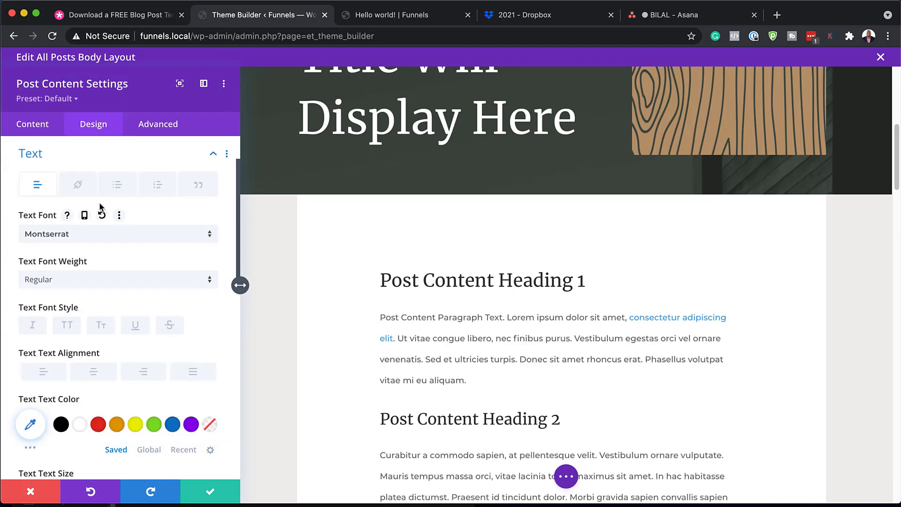
scroll(107, 366, "down", 3)
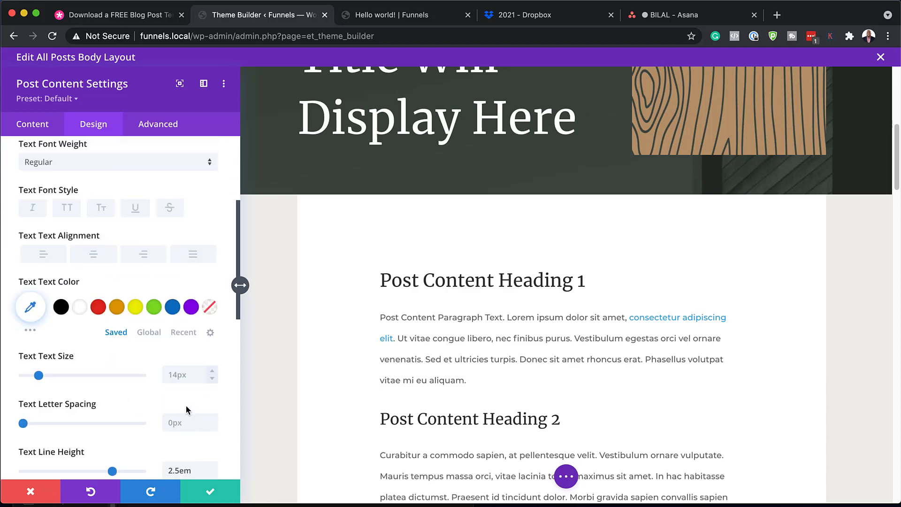
left_click(212, 371)
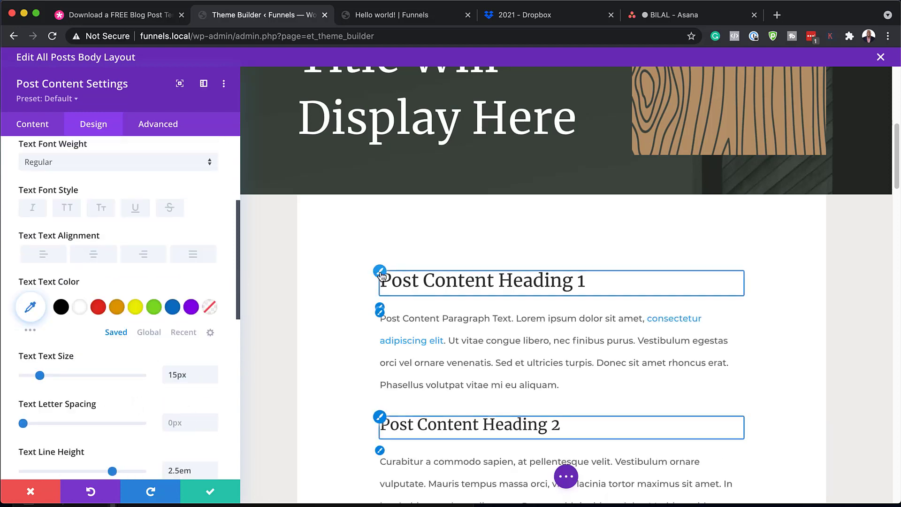
Set the font weight of the post content's H1 and H2 headings to Bold and save the module settings.
left_click(460, 280)
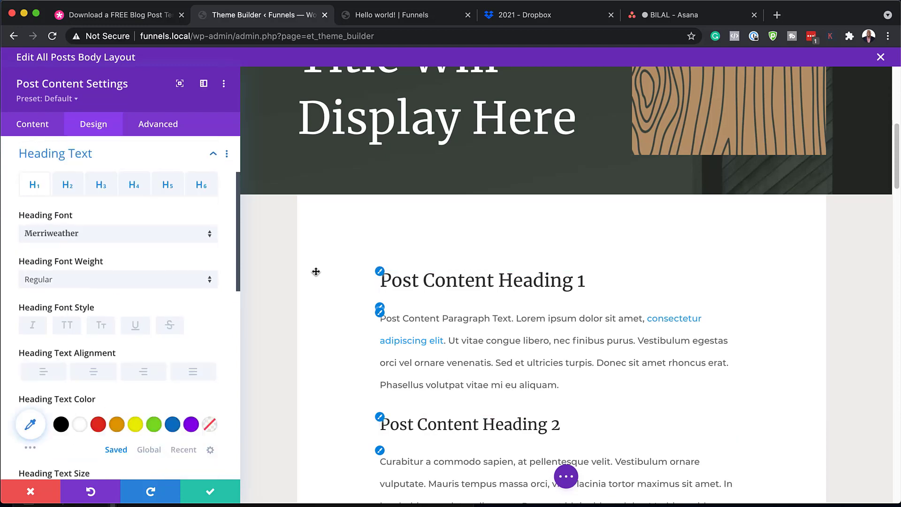
left_click(95, 280)
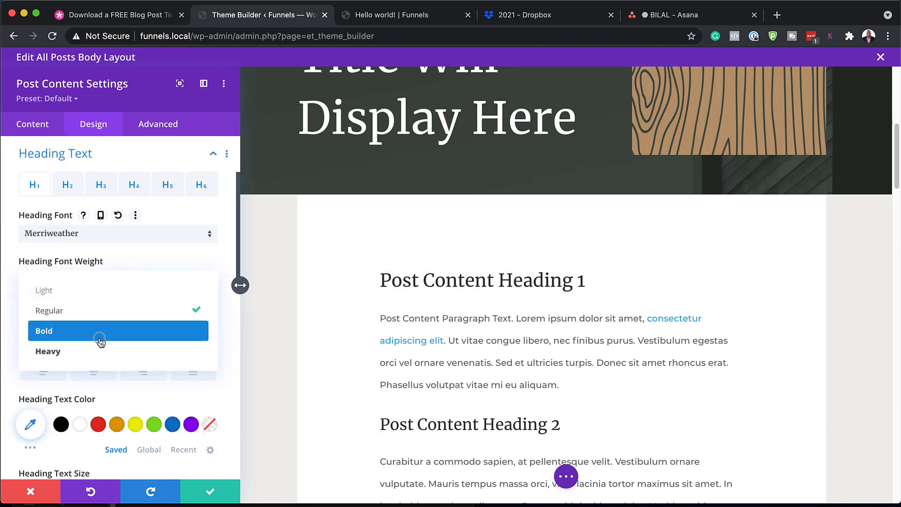
left_click(100, 338)
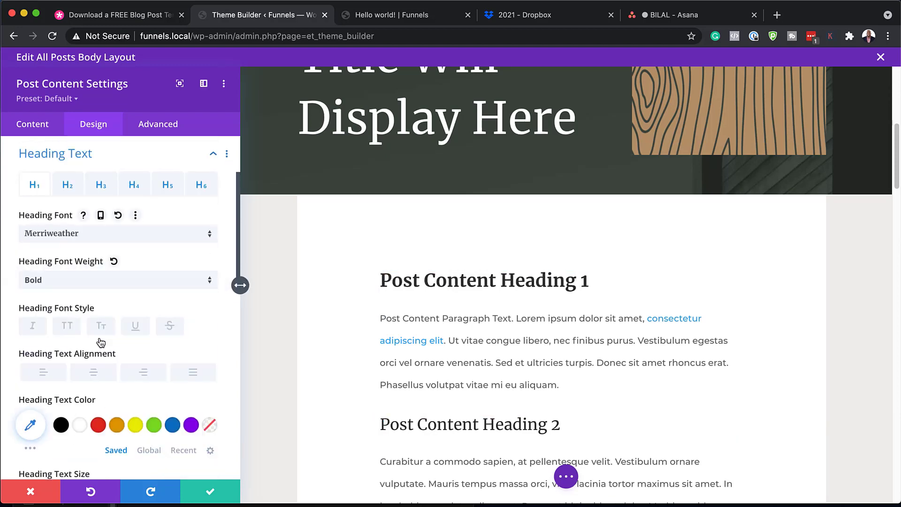
left_click(379, 417)
left_click(72, 280)
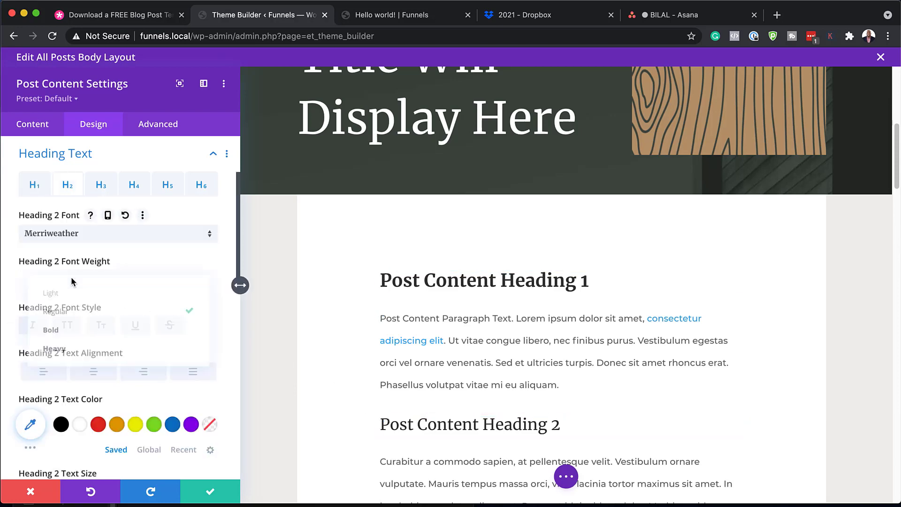
left_click(93, 338)
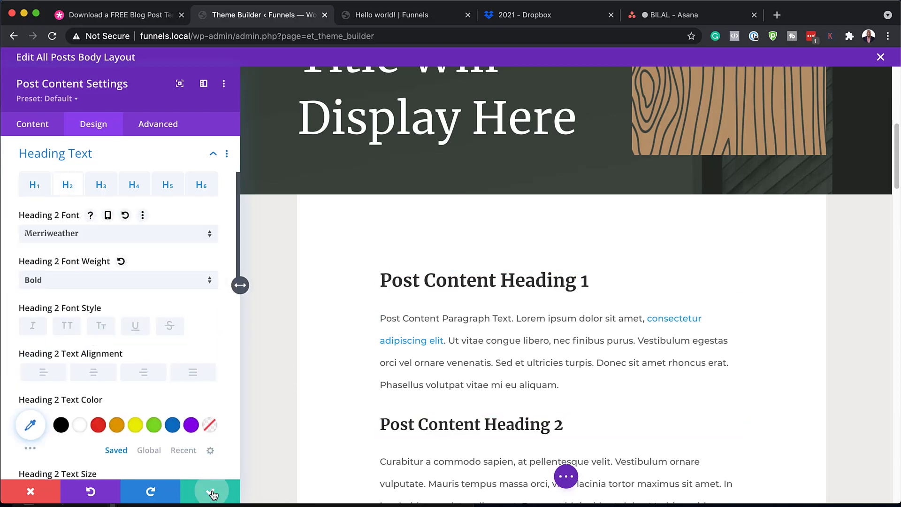
left_click(212, 494)
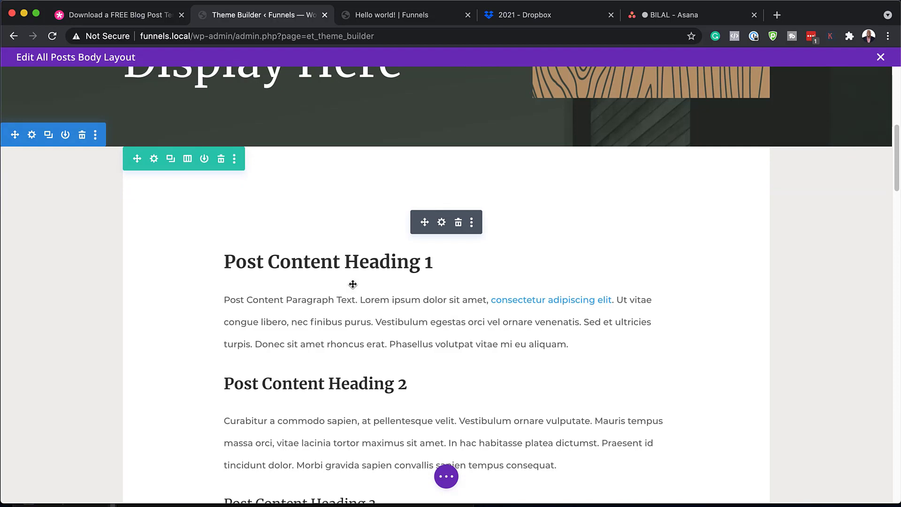
Reload the Hello world! post and review its body text and comments section.
left_click(409, 15)
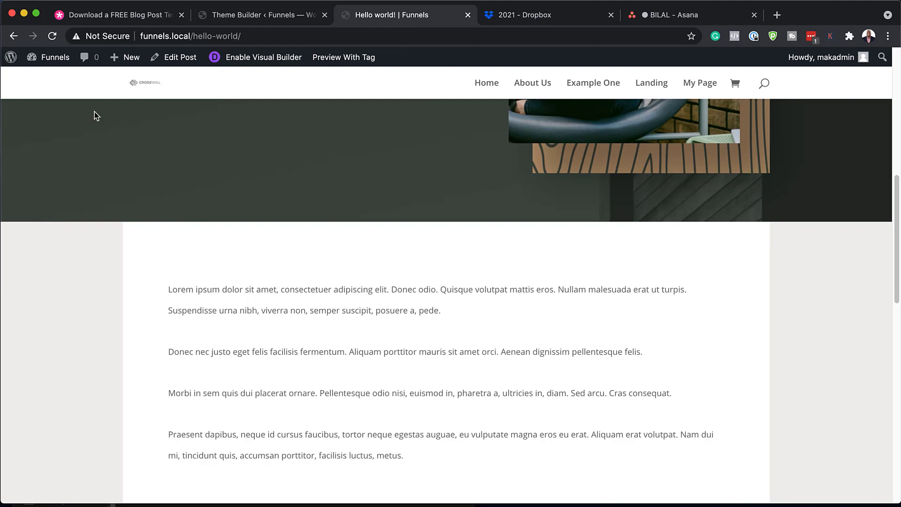
left_click(53, 39)
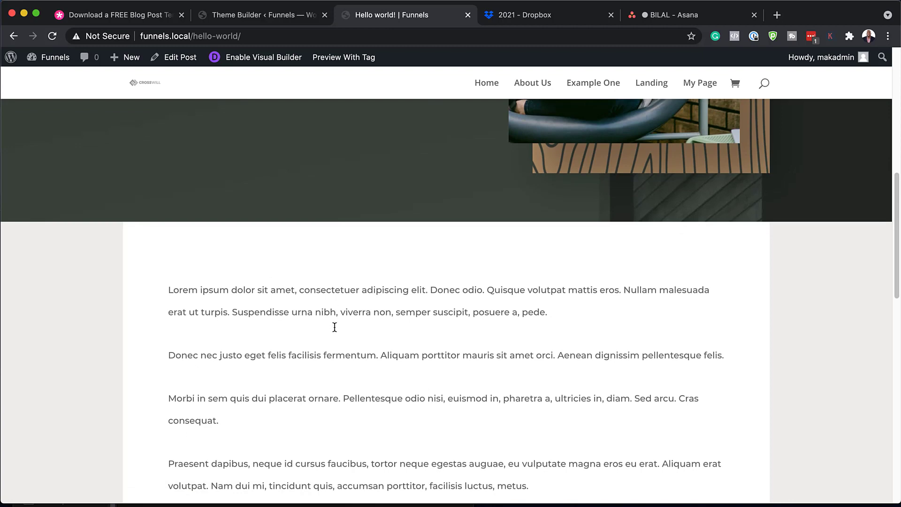
scroll(334, 327, "down", 3)
scroll(362, 376, "down", 3)
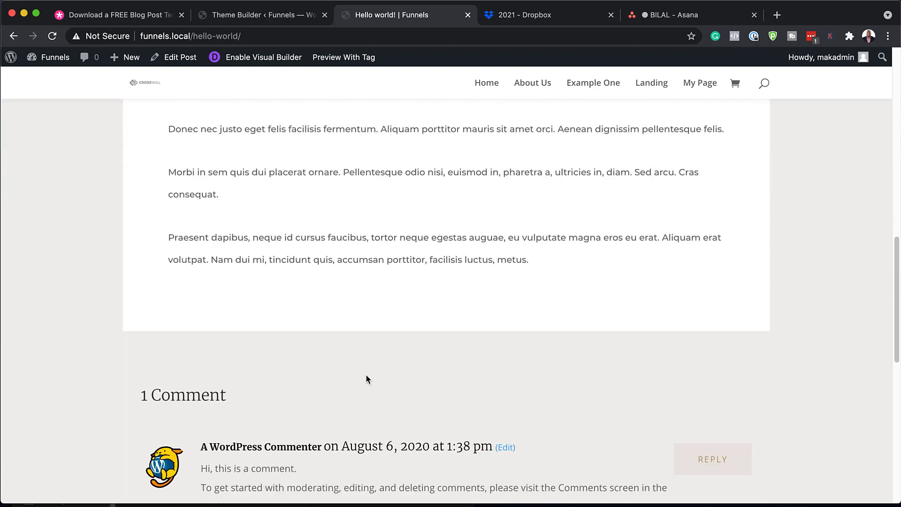
scroll(366, 373, "down", 4)
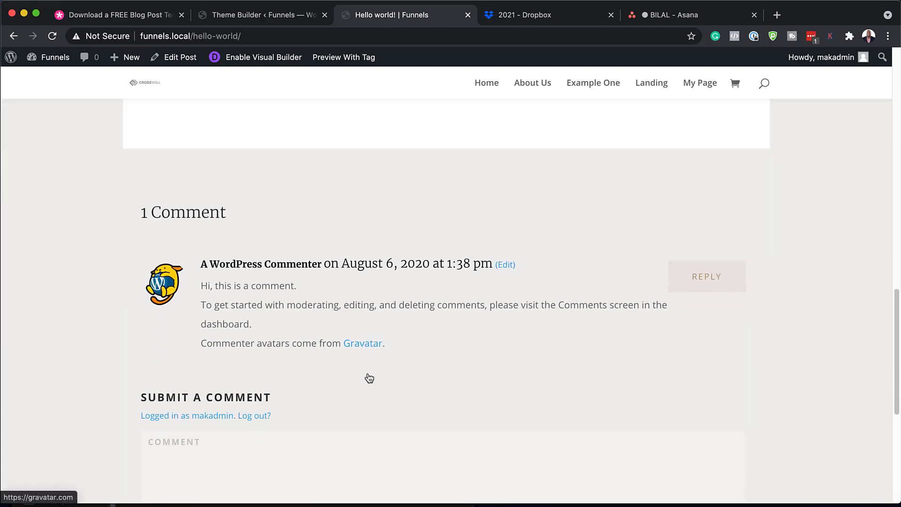
Review the comments section of the Hello world! post and the matching comments section in the All Posts body layout.
scroll(368, 378, "down", 1)
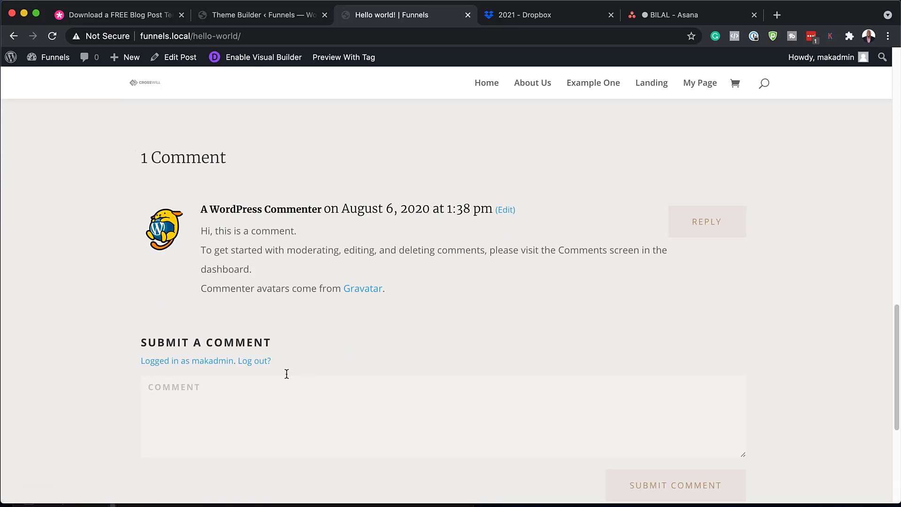
scroll(286, 373, "down", 2)
left_click(244, 15)
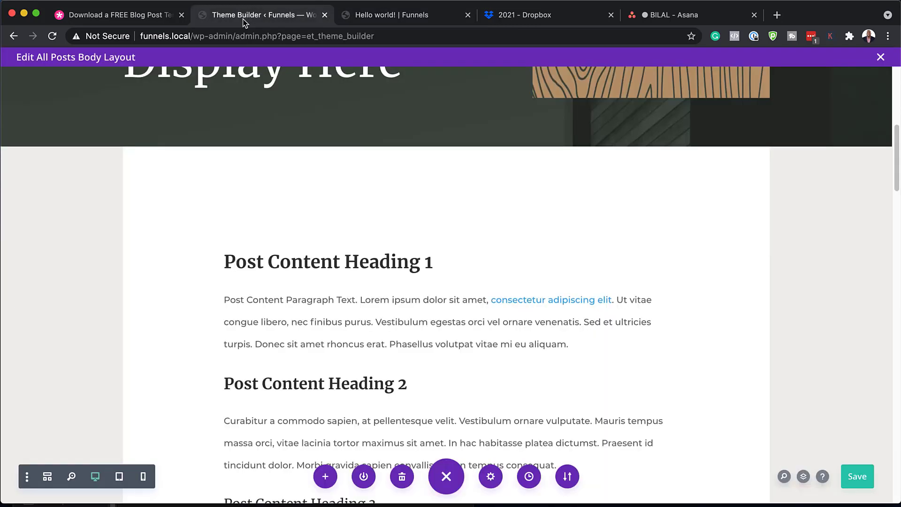
scroll(246, 314, "down", 15)
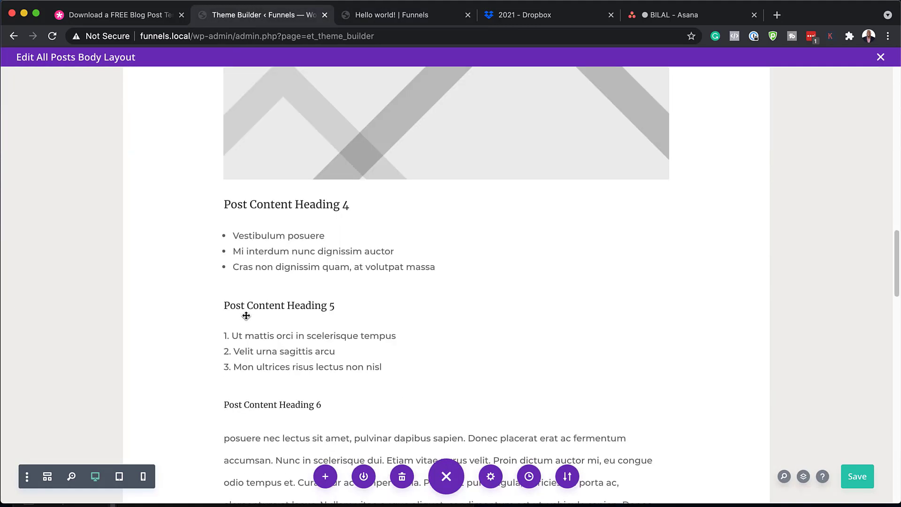
scroll(246, 315, "down", 4)
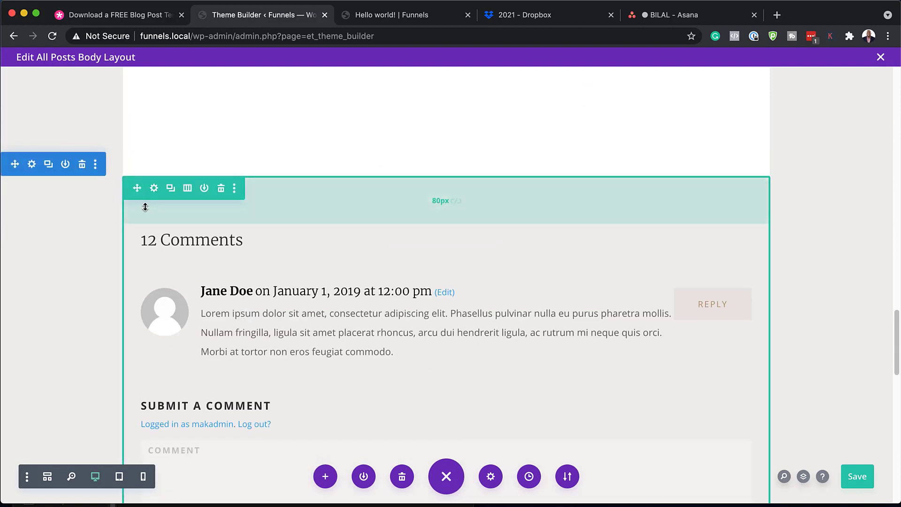
Try a red and an orange background on the section containing the comments, and discard the changes.
left_click(32, 165)
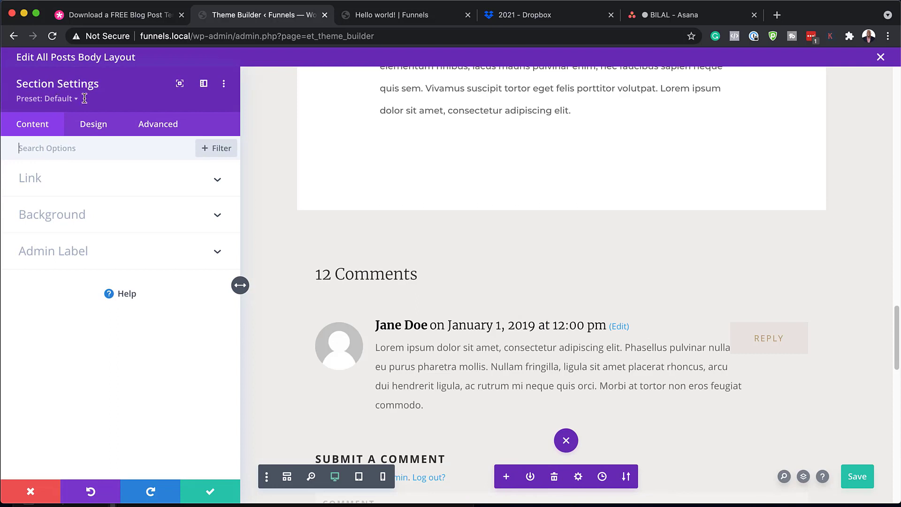
left_click(85, 215)
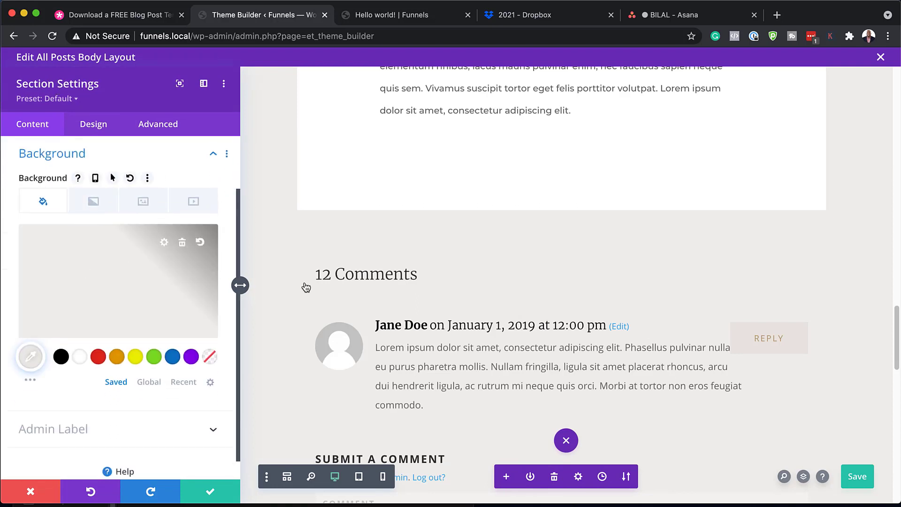
left_click(98, 358)
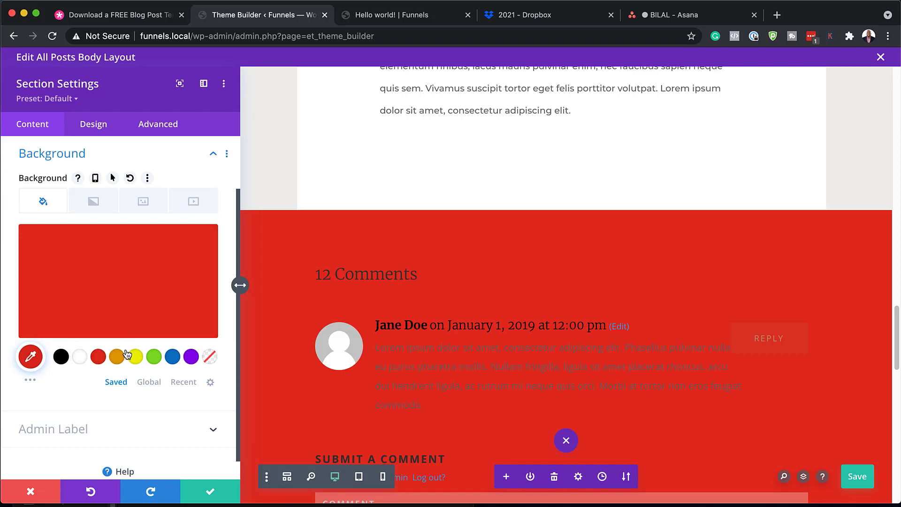
left_click(116, 358)
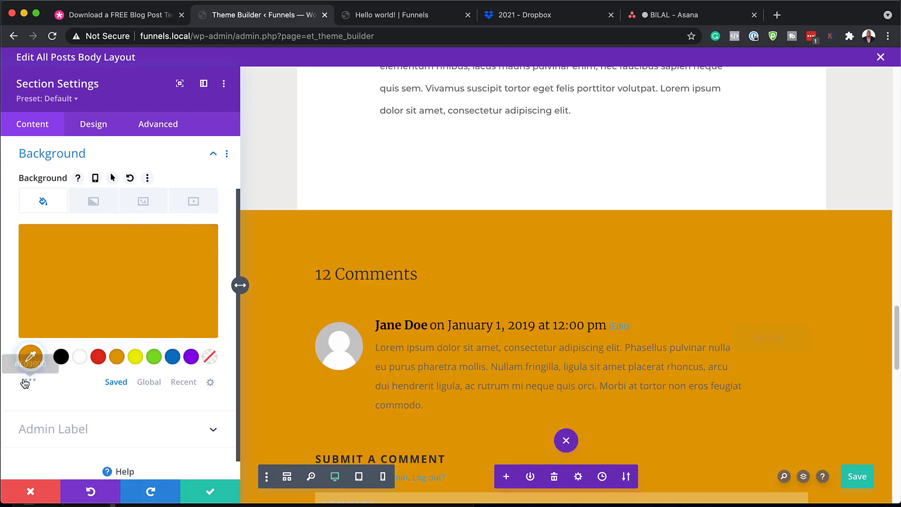
left_click(31, 491)
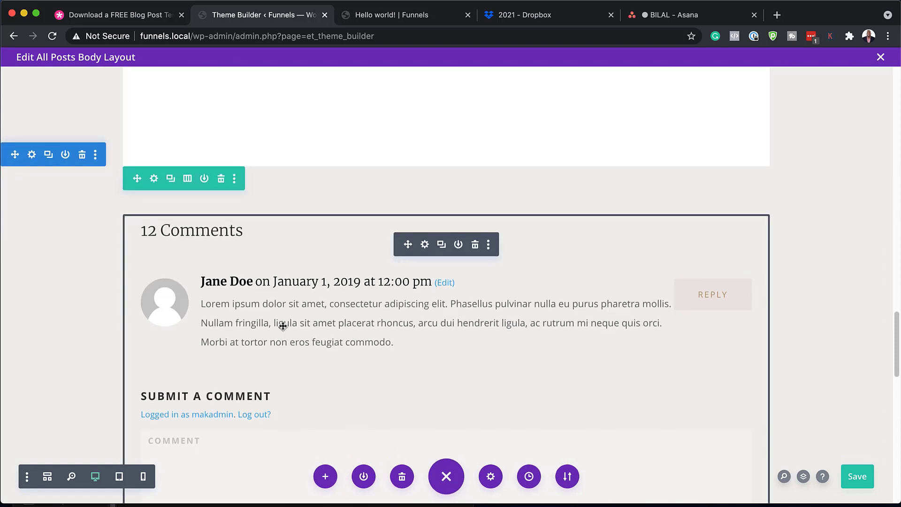
Set the Comments module's comment text font to Montserrat and its text size to 15px.
scroll(284, 319, "down", 3)
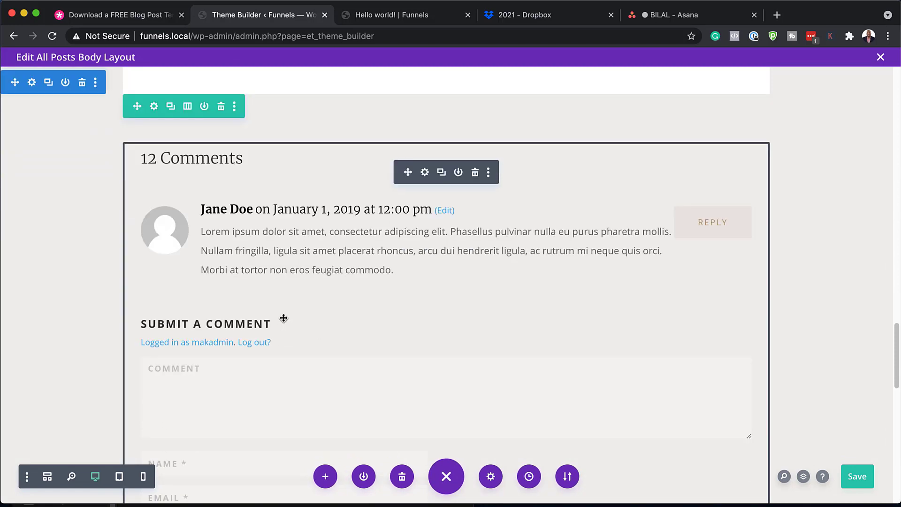
left_click(425, 173)
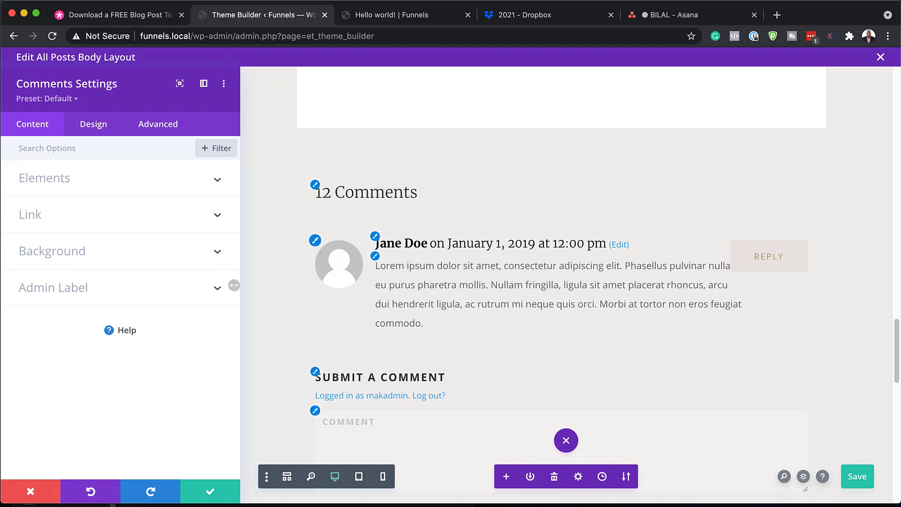
left_click(375, 257)
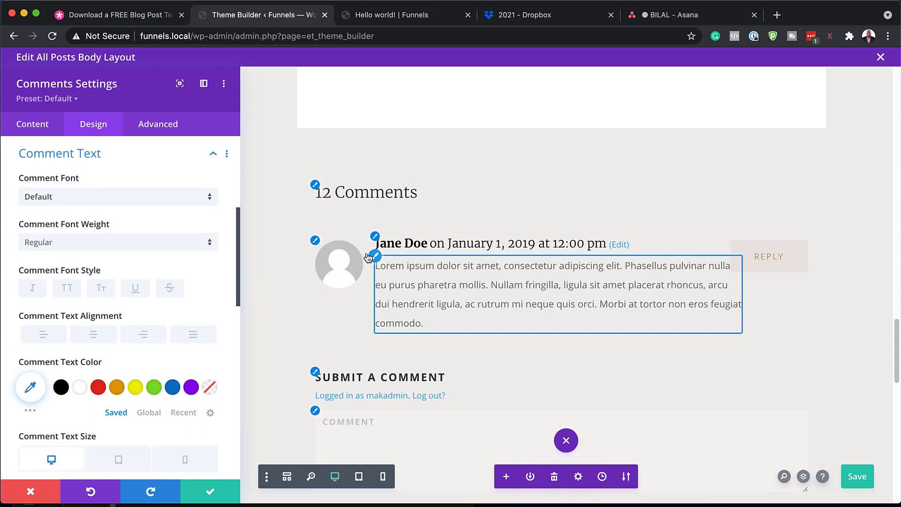
left_click(142, 200)
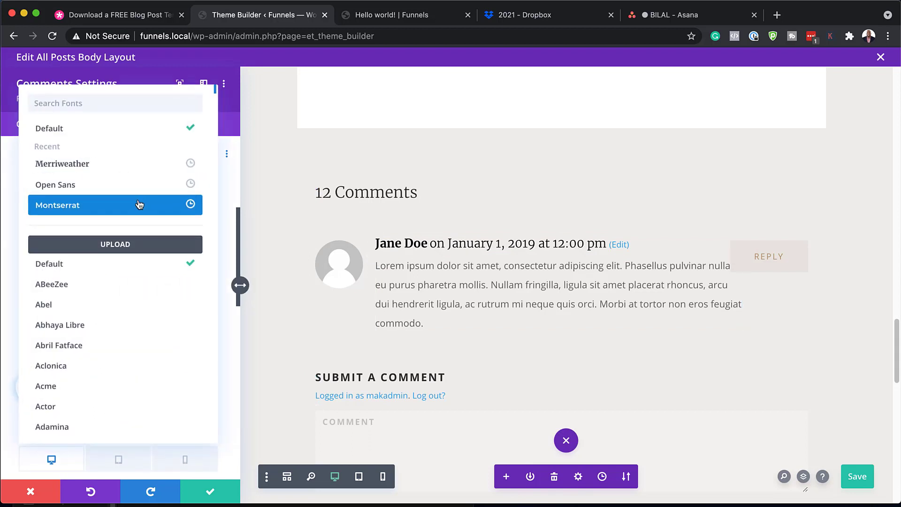
left_click(139, 204)
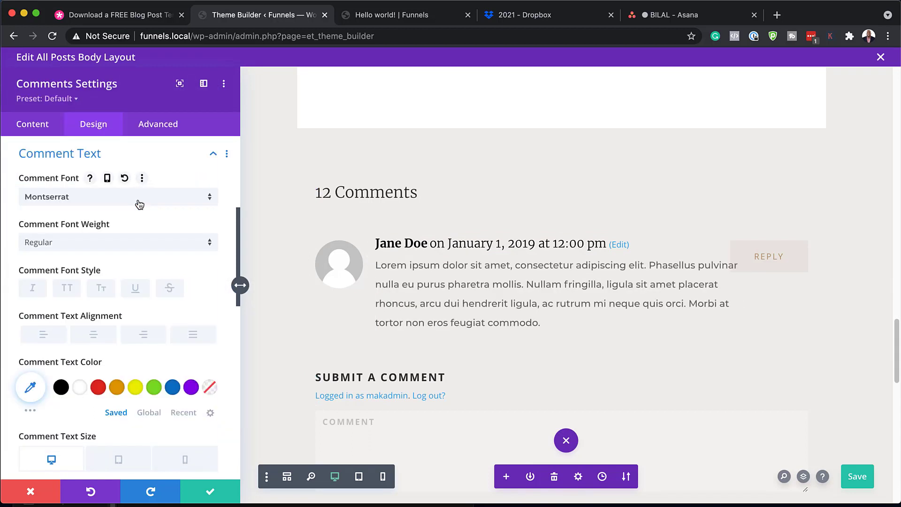
scroll(159, 313, "down", 4)
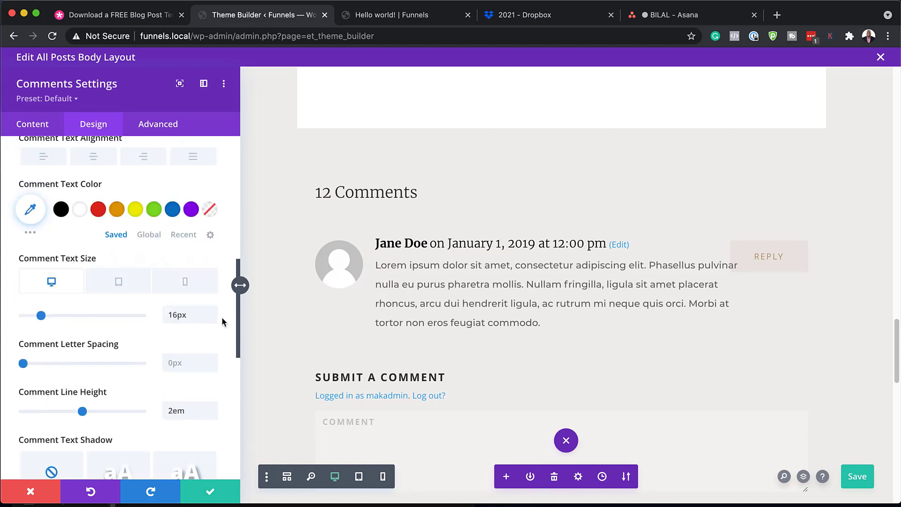
left_click(213, 318)
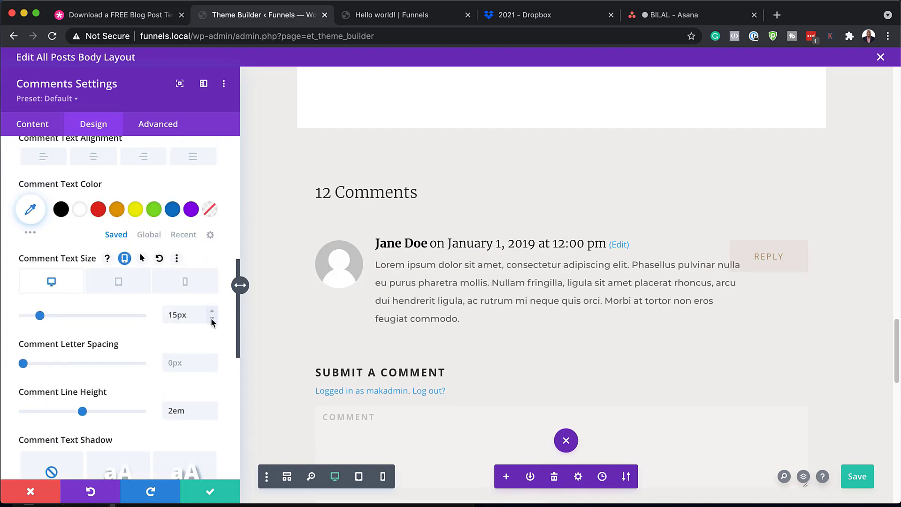
Set the comment form title's font to Montserrat, then save the Comments module settings and the body layout.
scroll(399, 352, "down", 1)
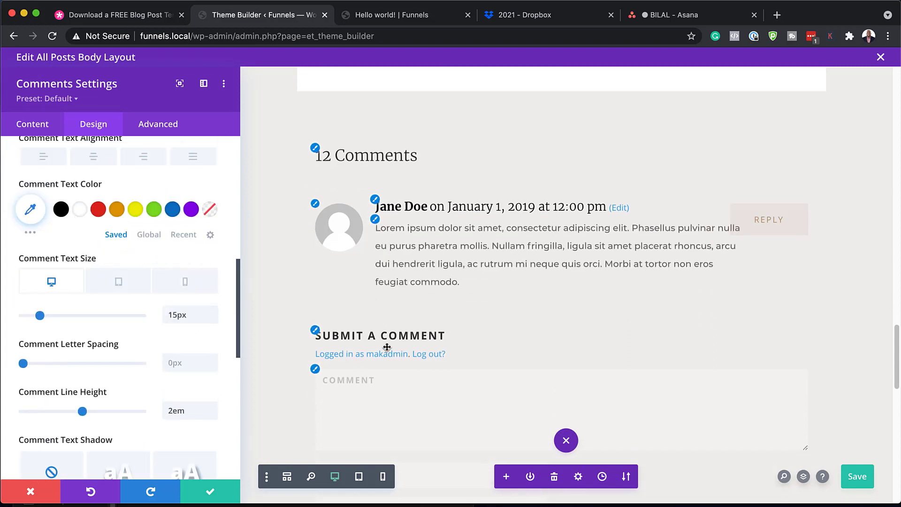
left_click(315, 337)
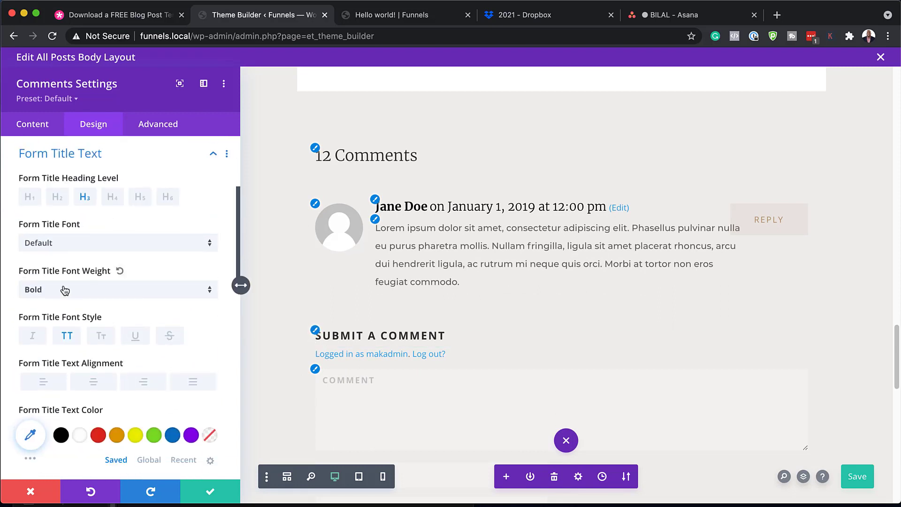
left_click(85, 242)
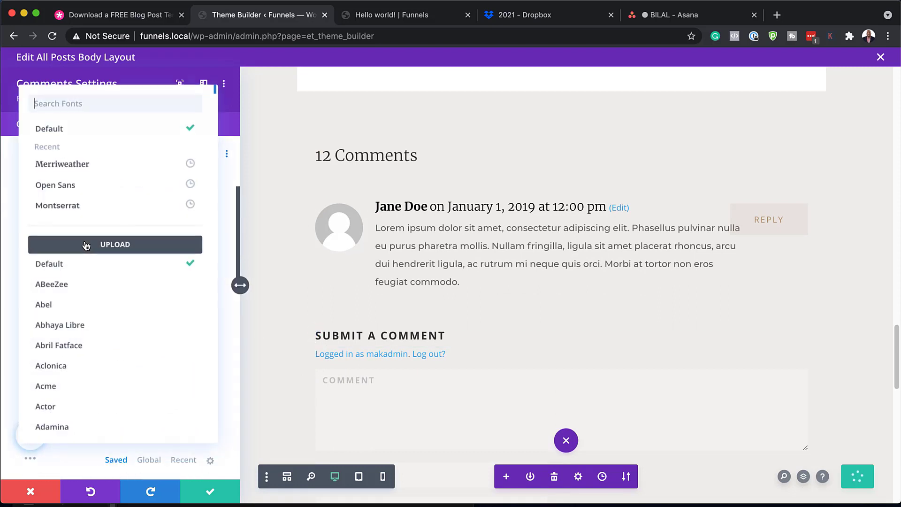
left_click(78, 205)
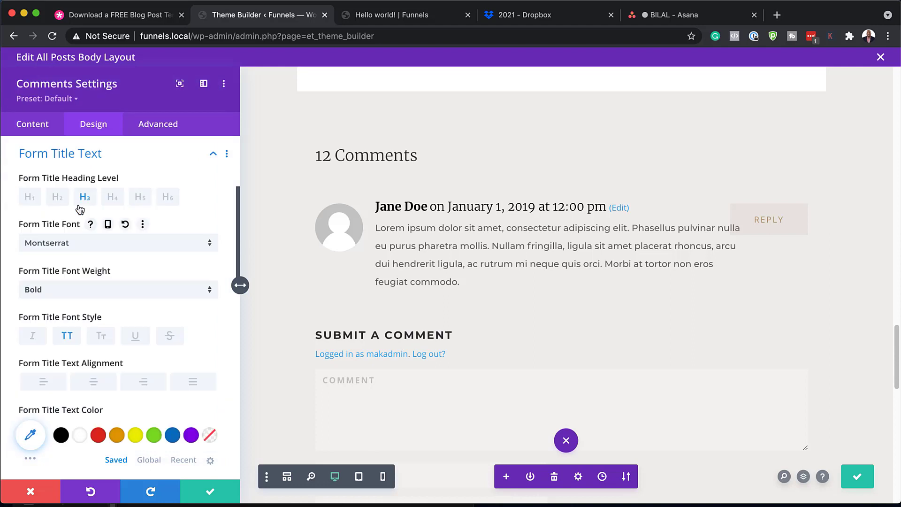
left_click(216, 492)
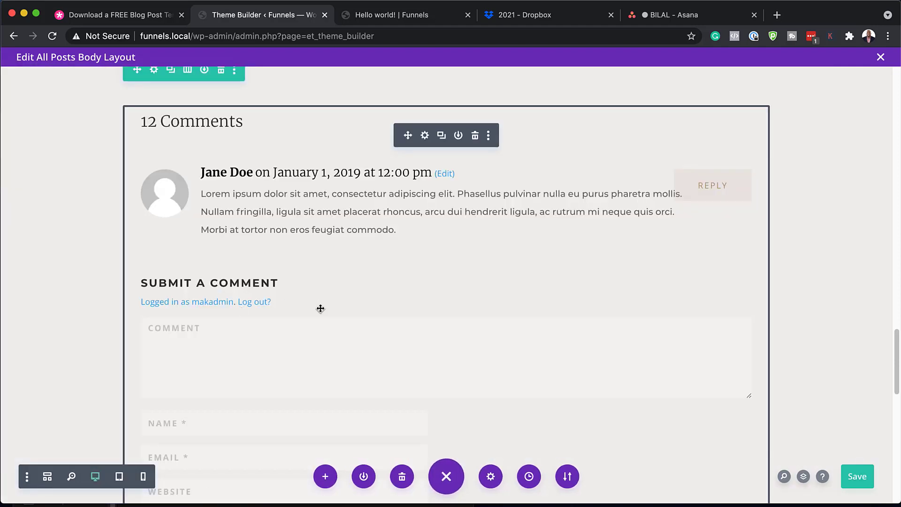
key("super+s")
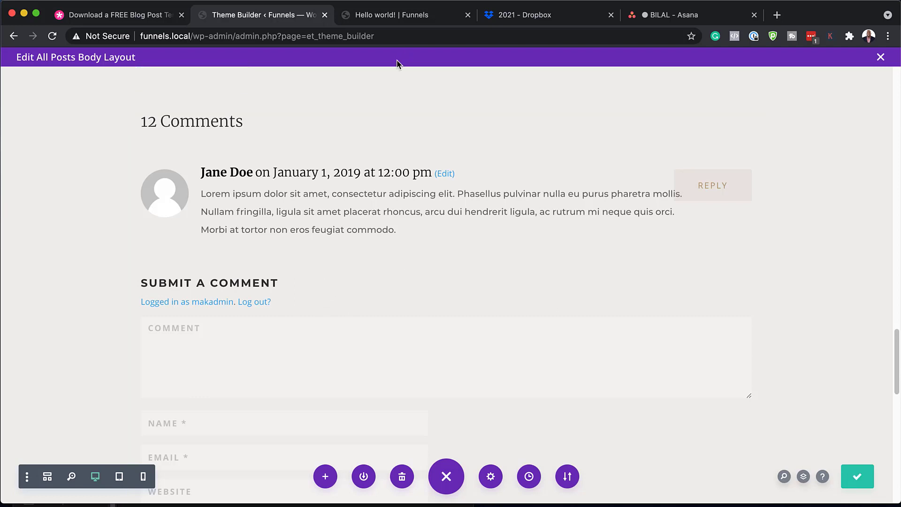
Reload the Hello world! post and review it from the comments section up to the post header.
left_click(397, 18)
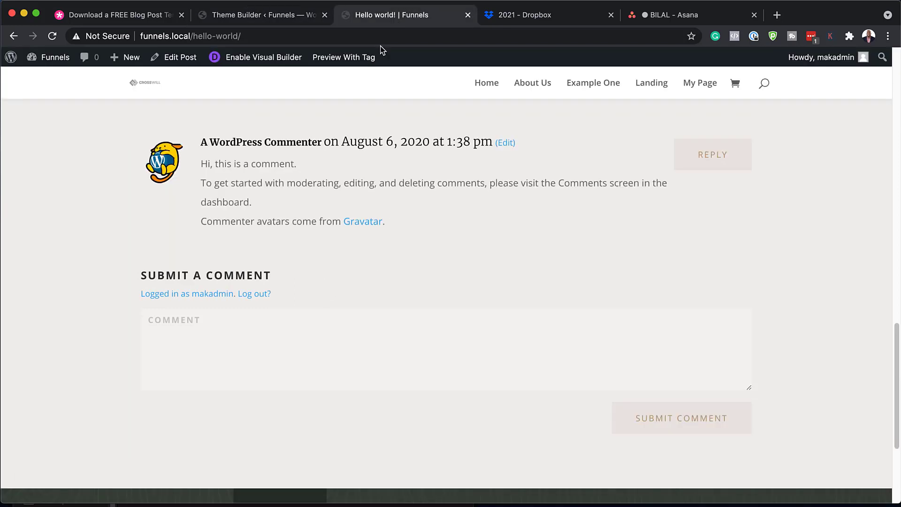
left_click(52, 36)
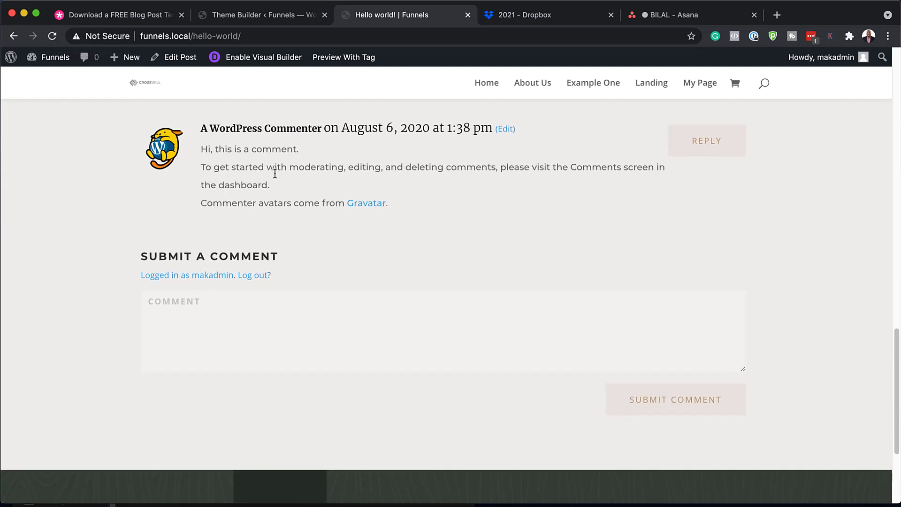
scroll(446, 284, "up", 10)
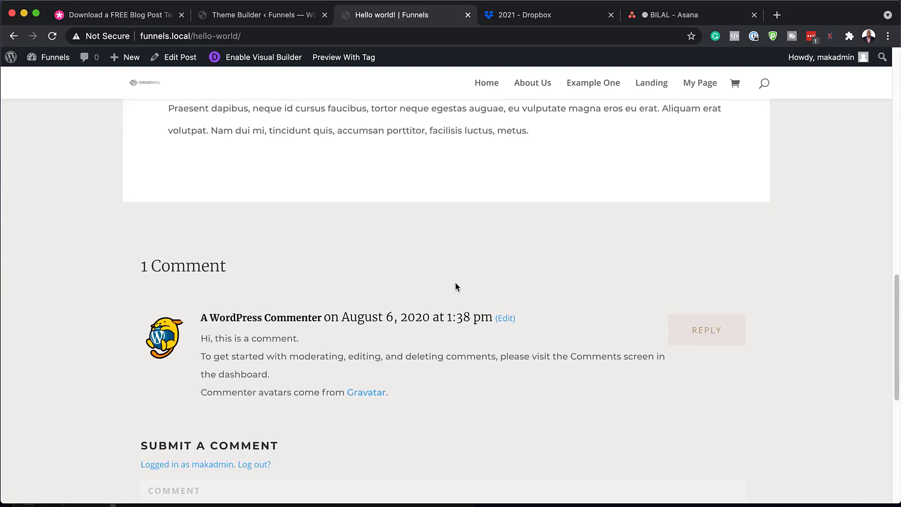
scroll(456, 283, "up", 8)
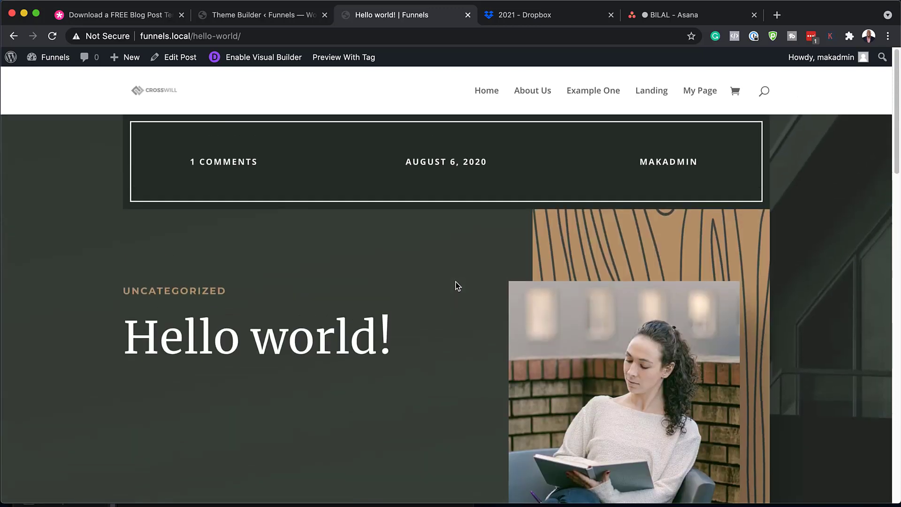